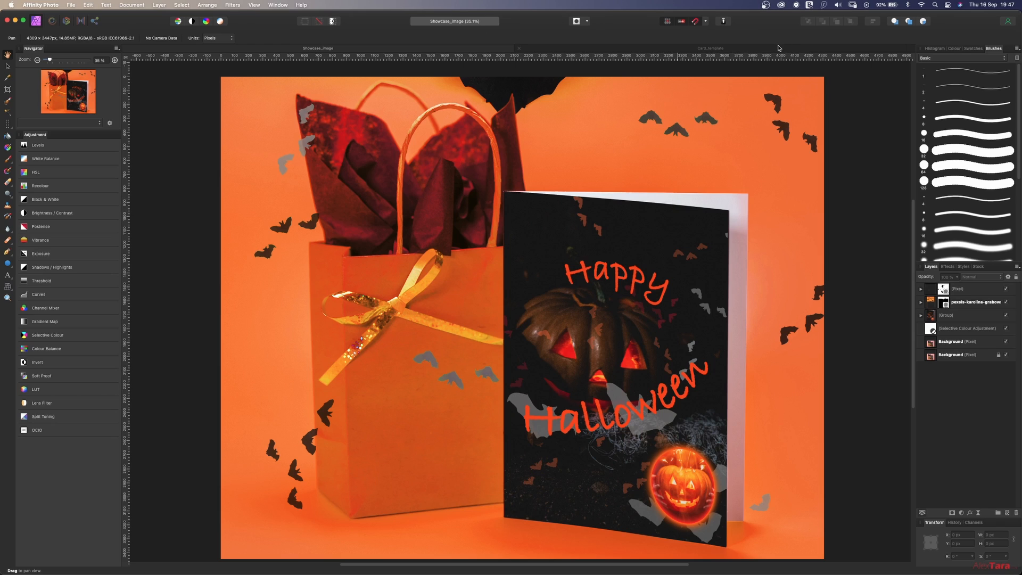
# - Open the orange photo of black paper bats and spiders alongside the Card_template document
pyautogui.click(760, 49)
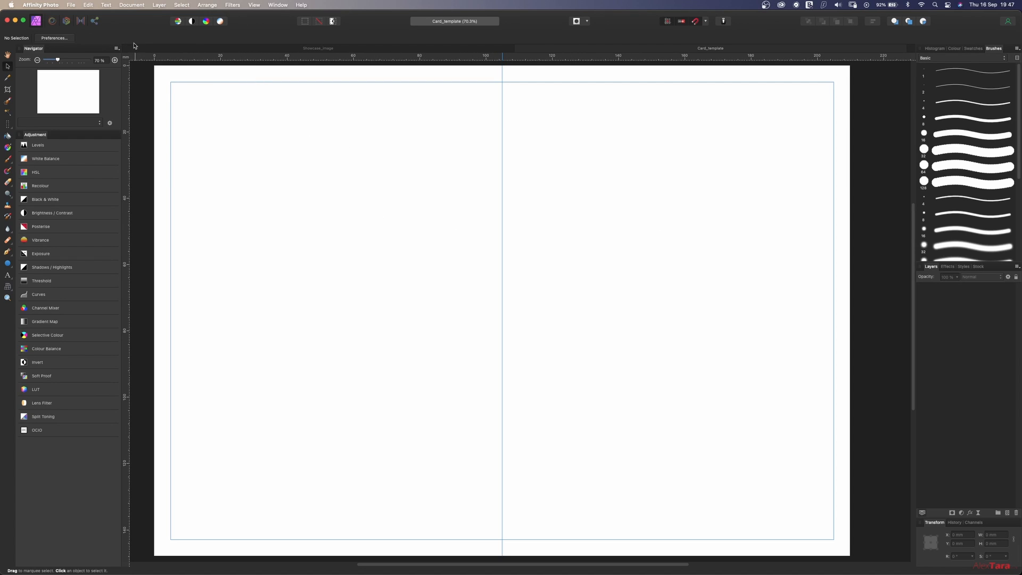
pyautogui.click(70, 4)
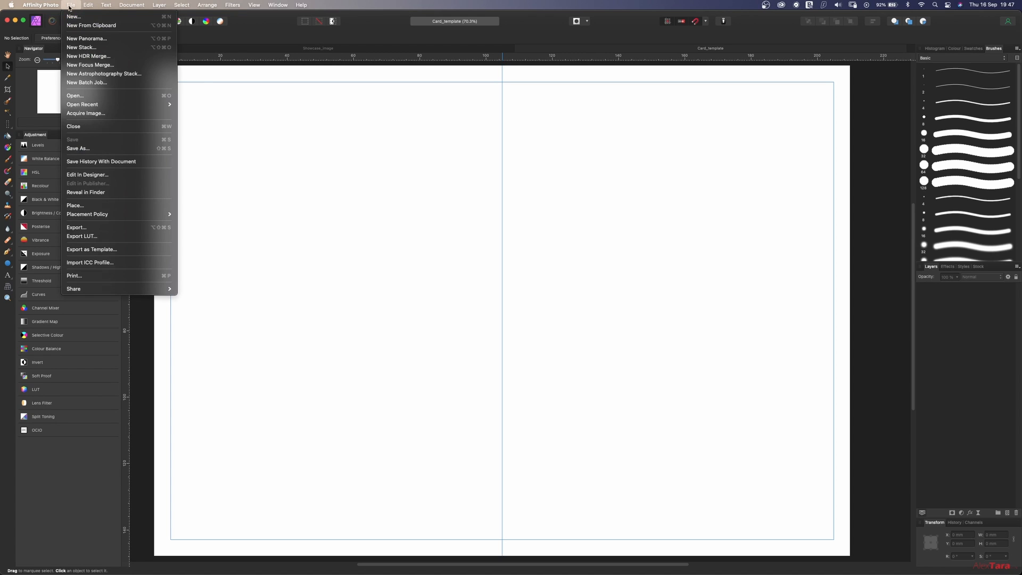
pyautogui.click(76, 100)
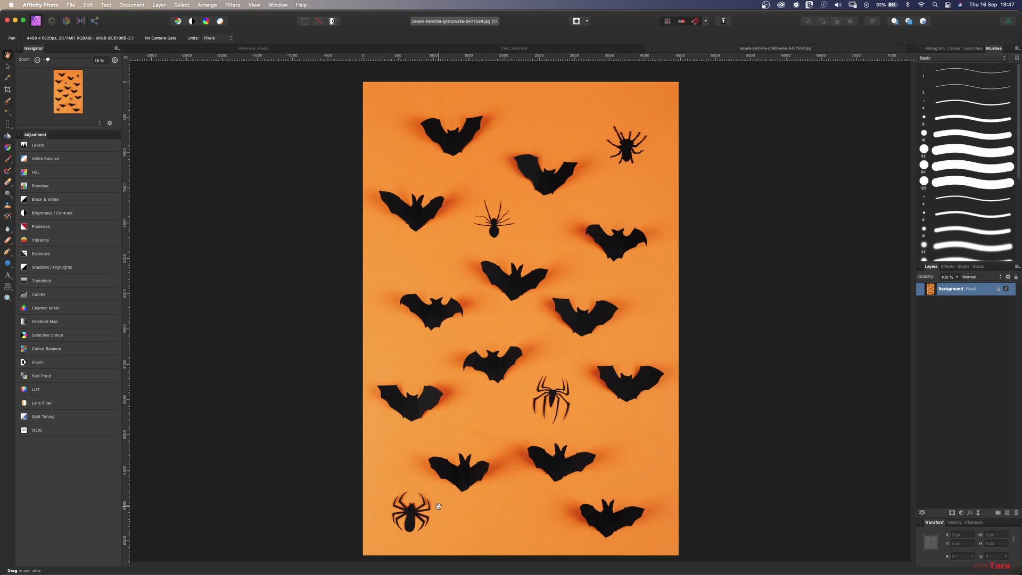
# - Make a freehand selection around the upper-middle spider and the bat below it, and duplicate that area onto a new layer
pyautogui.click(8, 113)
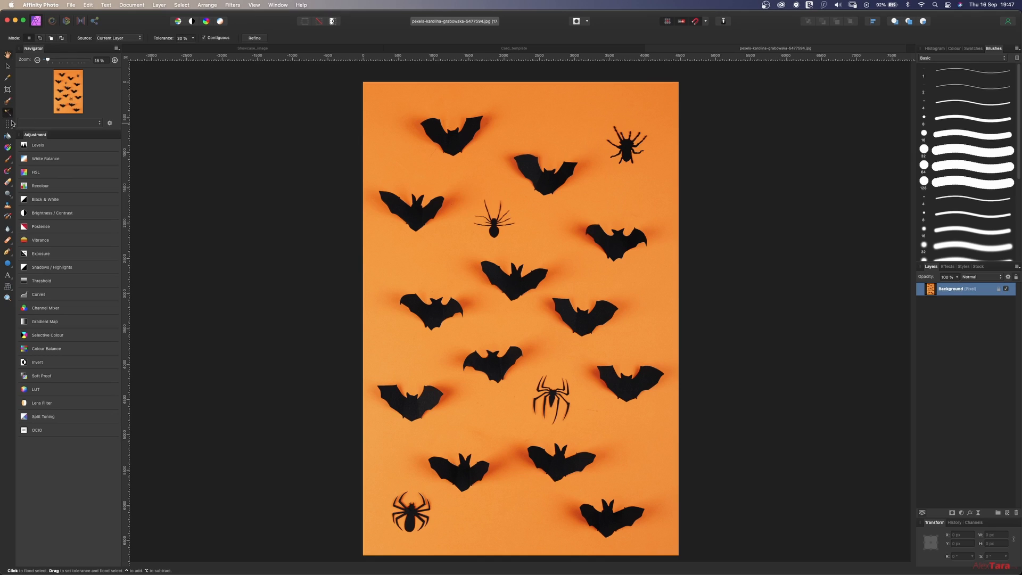
pyautogui.click(8, 124)
pyautogui.click(38, 165)
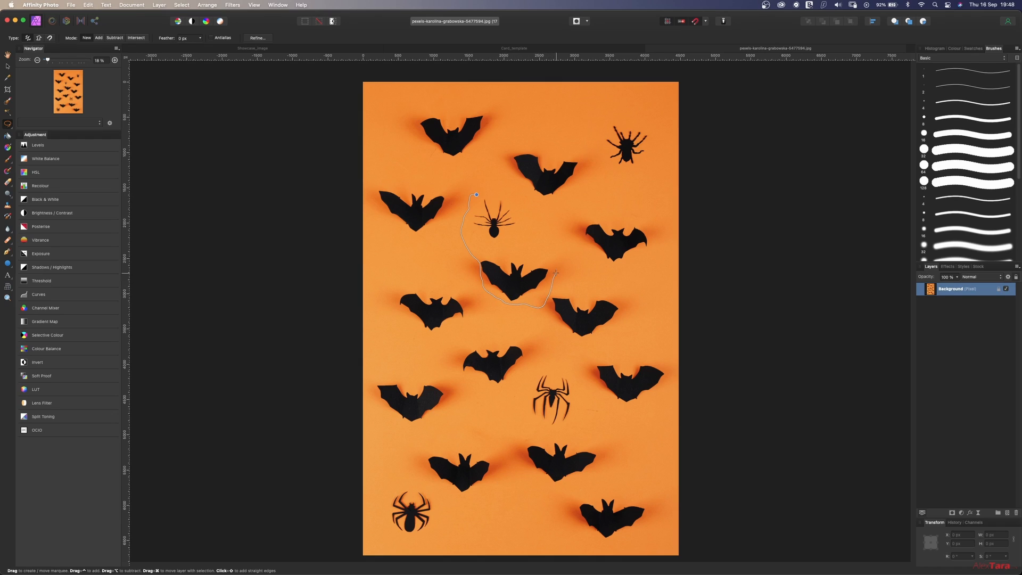
pyautogui.moveTo(480, 187); pyautogui.dragTo(479, 189)
pyautogui.press('super+j')
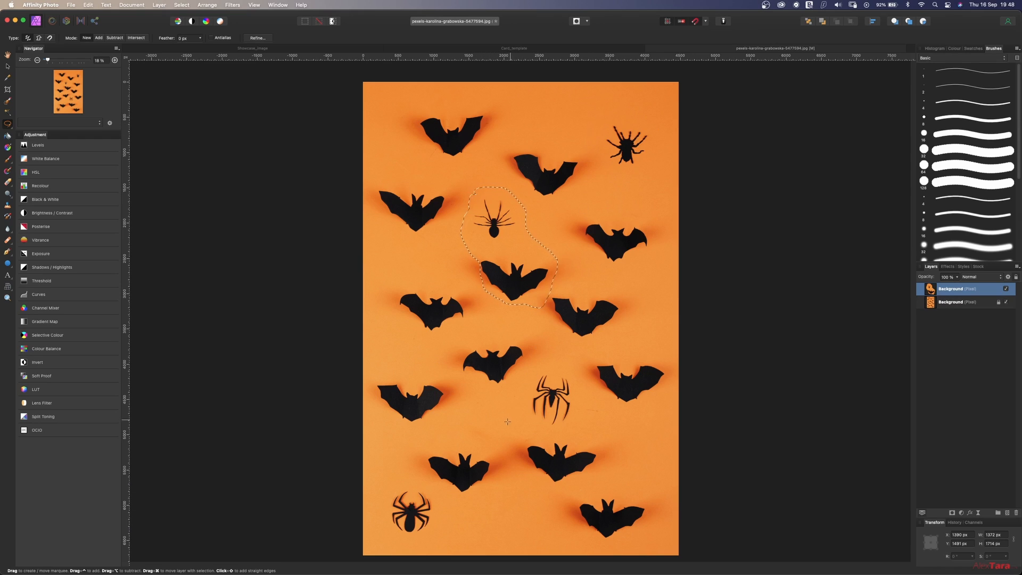
# - Freehand-select the spider and bat in the photo's lower right, duplicate that area from the locked Background layer, and clear the selection
pyautogui.moveTo(538, 362)
pyautogui.mouseDown()
pyautogui.moveTo(516, 389)
pyautogui.moveTo(532, 417)
pyautogui.moveTo(564, 432)
pyautogui.moveTo(638, 418)
pyautogui.moveTo(683, 385)
pyautogui.moveTo(672, 358)
pyautogui.moveTo(638, 352)
pyautogui.moveTo(525, 363)
pyautogui.mouseUp()
pyautogui.press('super+j')
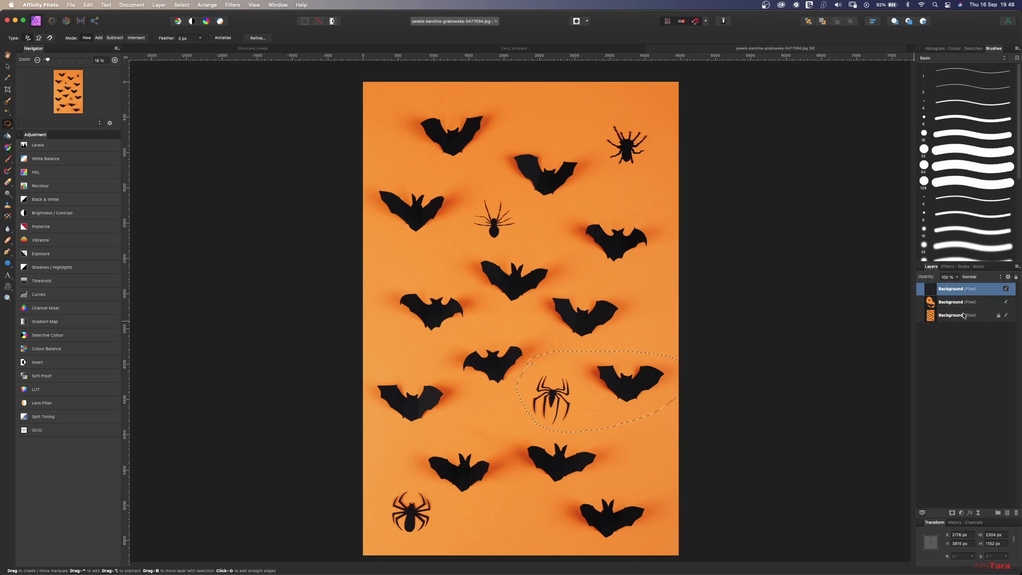
pyautogui.click(952, 320)
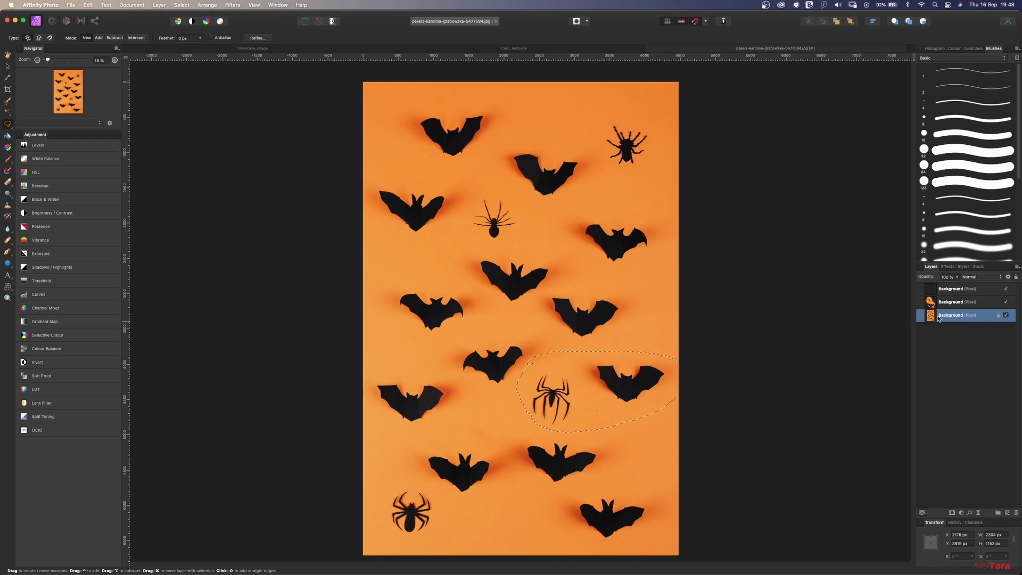
pyautogui.press('super+j')
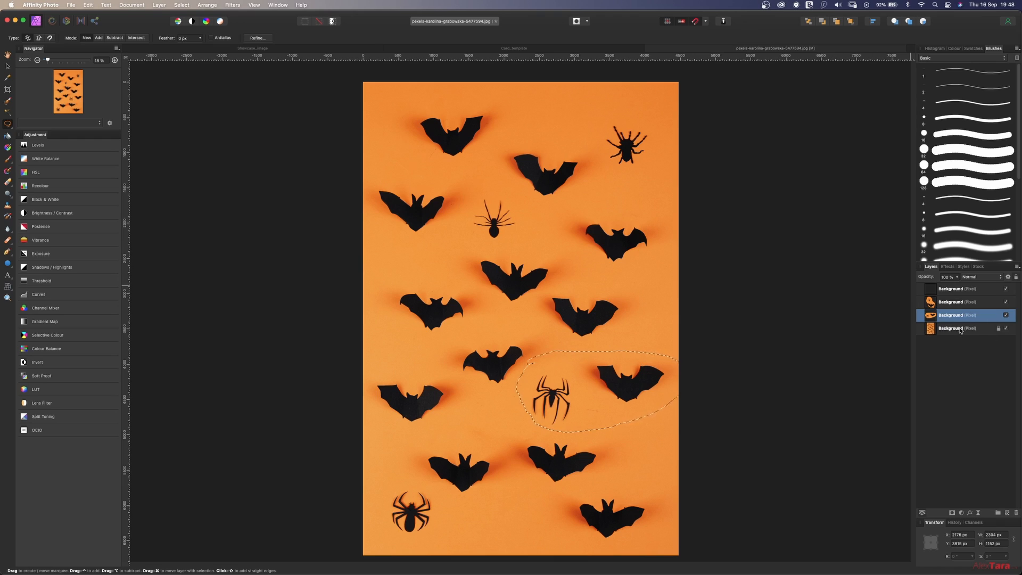
pyautogui.click(981, 328)
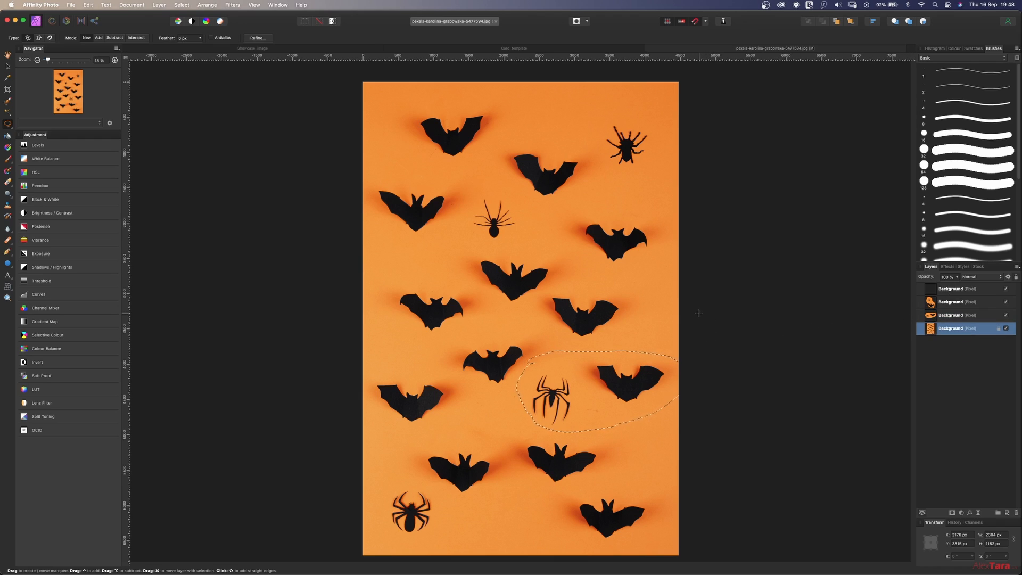
pyautogui.press('super+d')
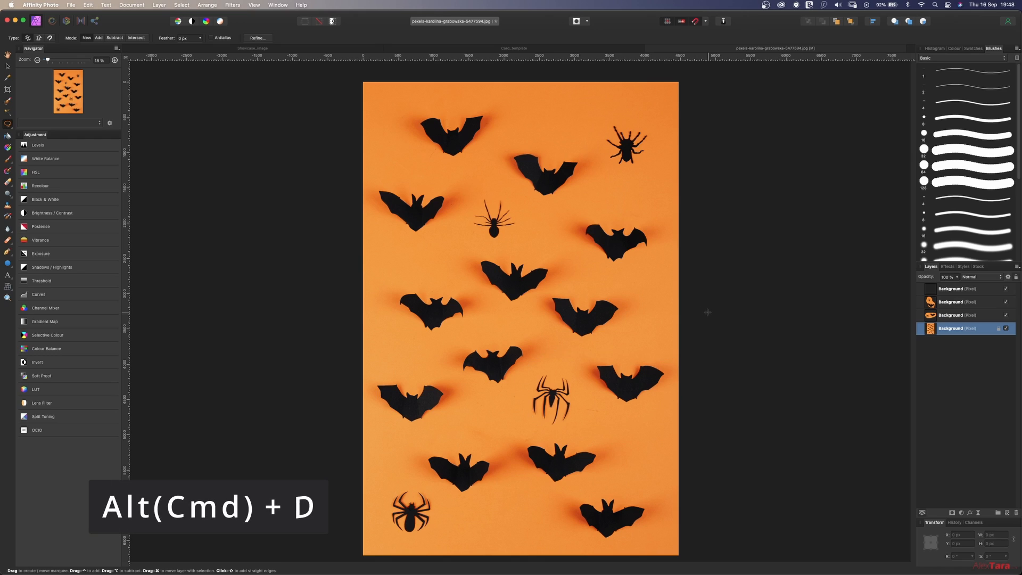
# - Hide the original Background layer and move the lower spider-and-bat cutout to sit beneath the upper cutout
pyautogui.click(956, 320)
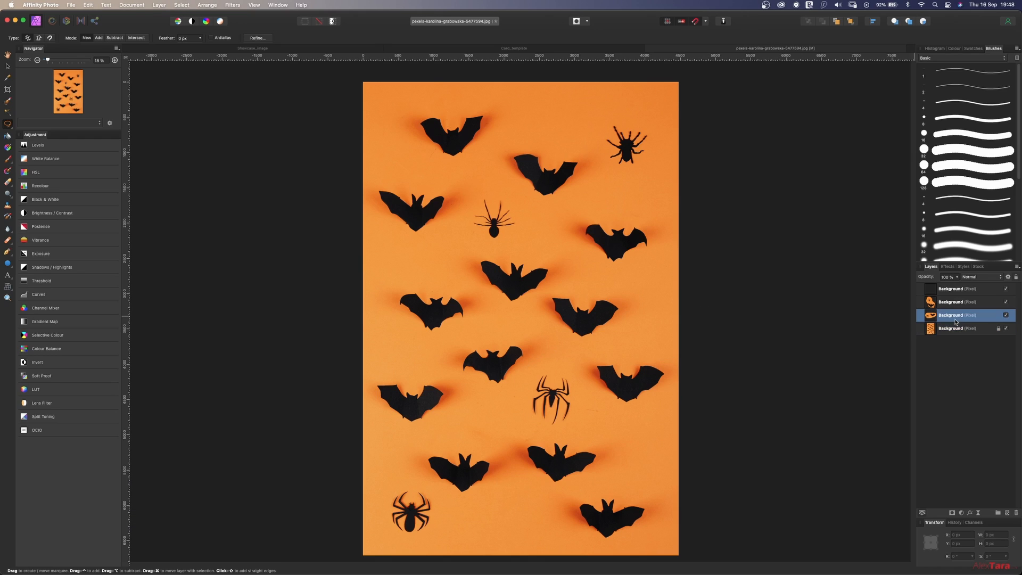
pyautogui.click(1005, 329)
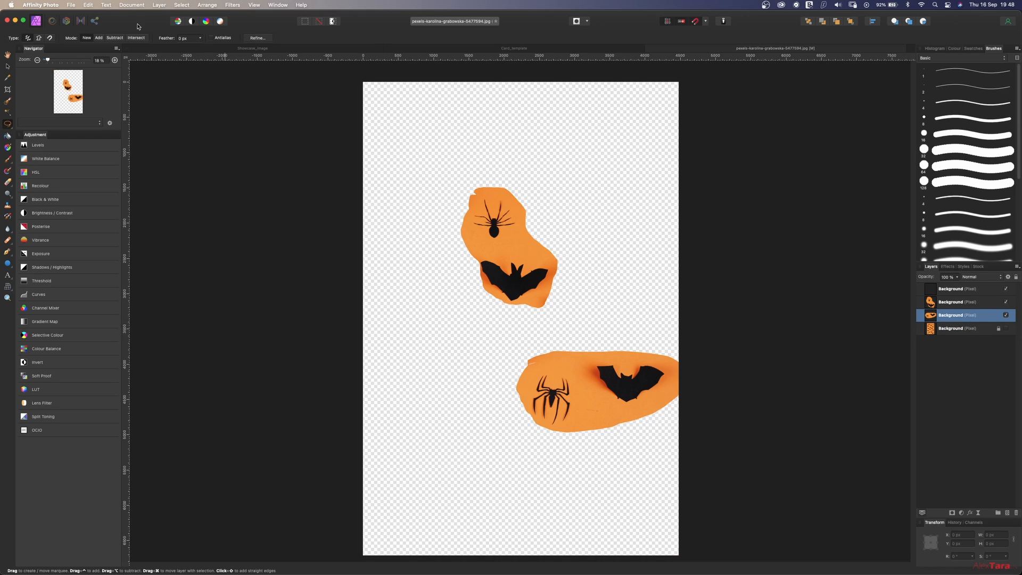
pyautogui.press('v')
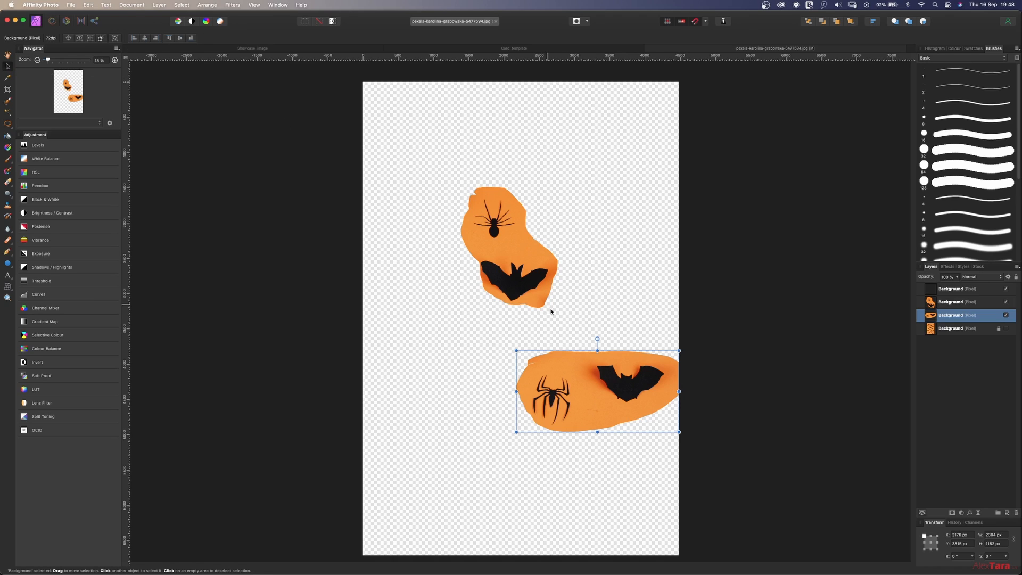
pyautogui.moveTo(628, 396); pyautogui.dragTo(544, 385)
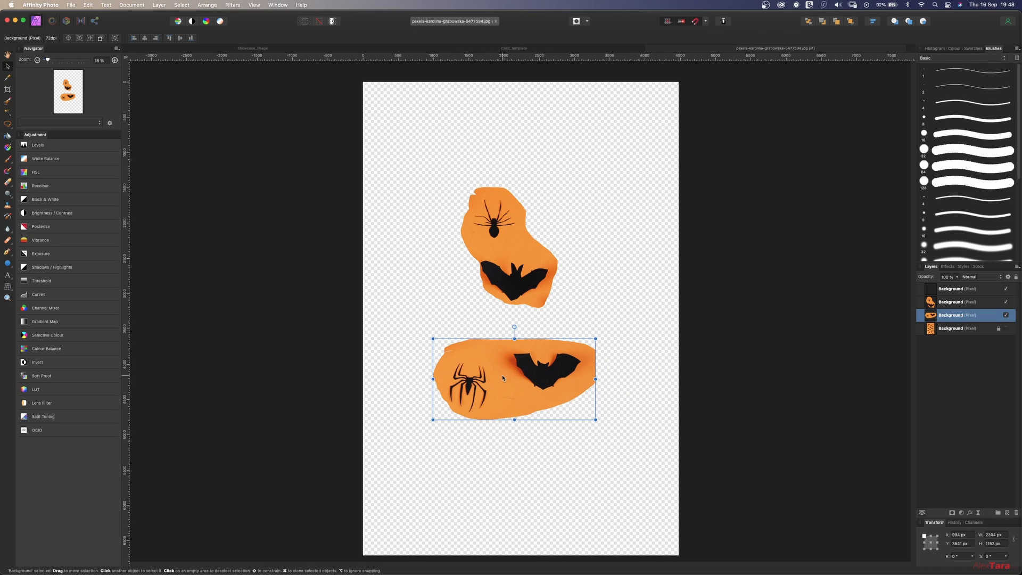
# - Select the shadow tones of the lower cutout to isolate its black spider and bat
pyautogui.click(181, 5)
pyautogui.moveTo(261, 130)
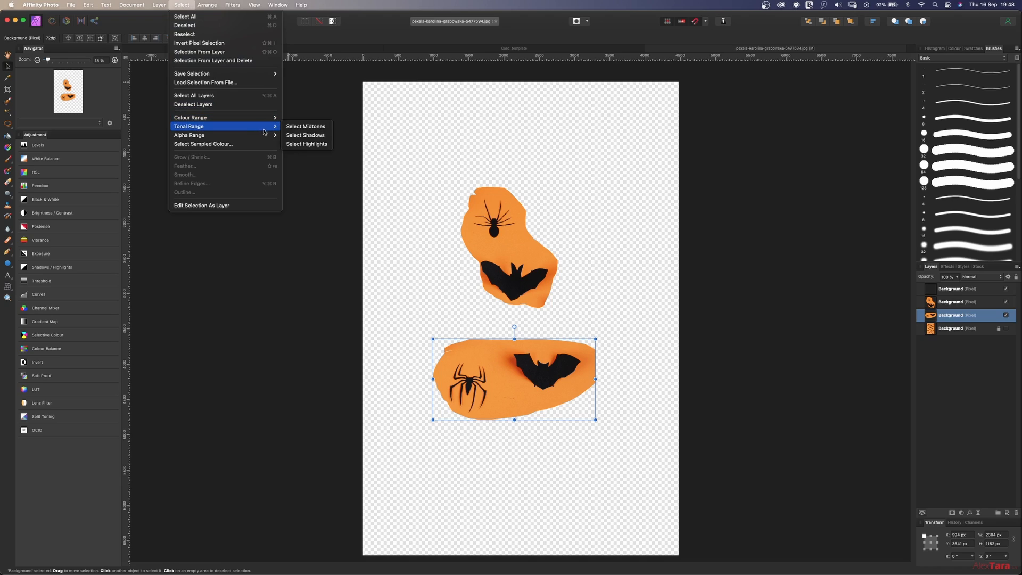
pyautogui.click(315, 136)
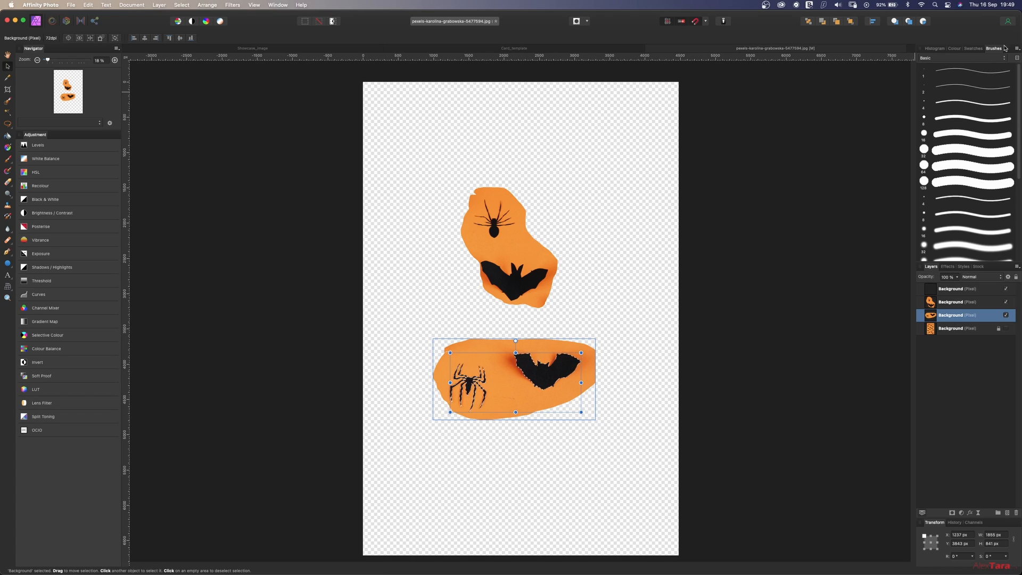
# - Create a new brush from the selection in the existing custom brushes category, and clear the selection
pyautogui.click(969, 59)
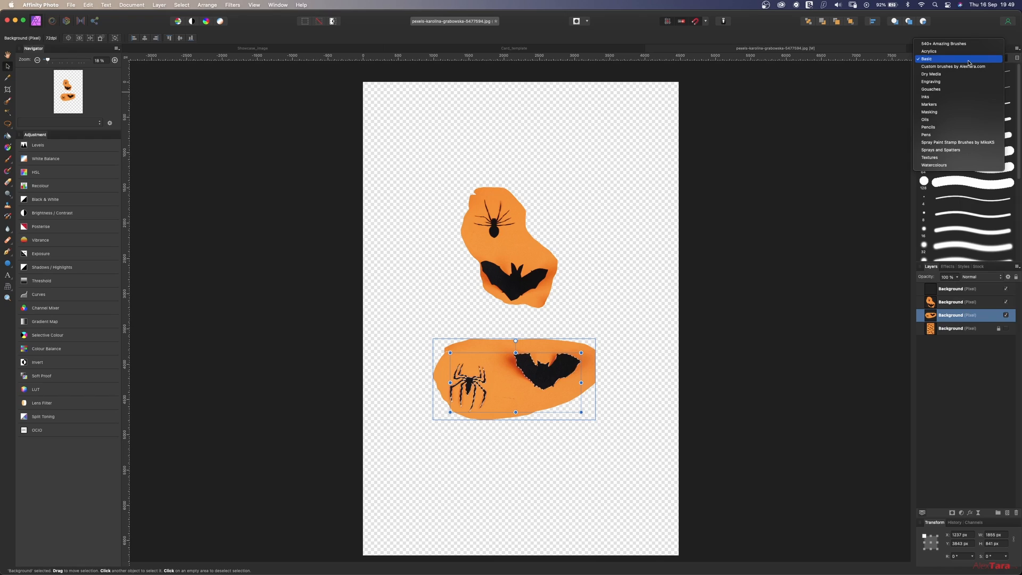
pyautogui.click(995, 66)
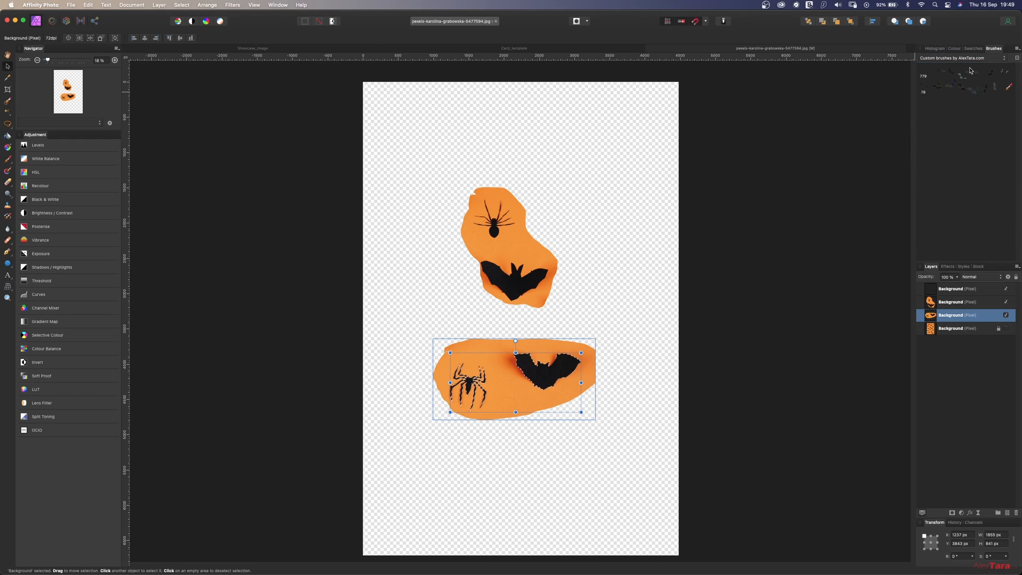
pyautogui.click(1016, 49)
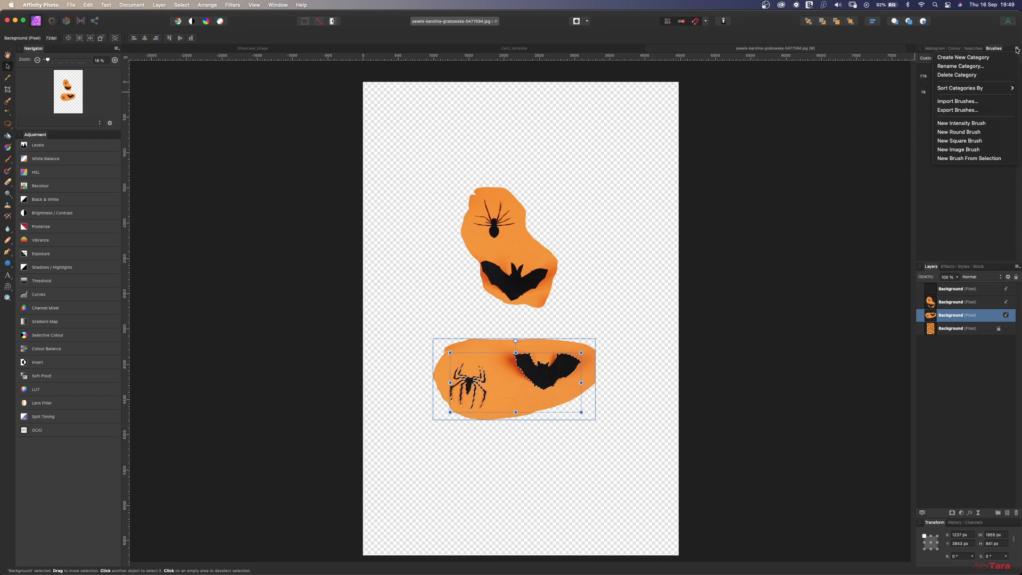
pyautogui.click(997, 62)
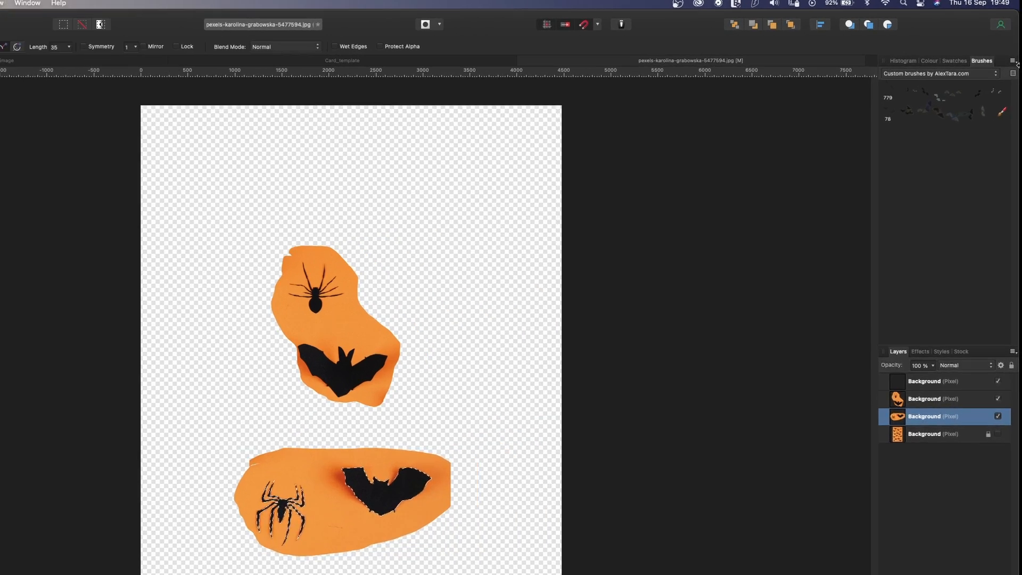
pyautogui.click(1017, 50)
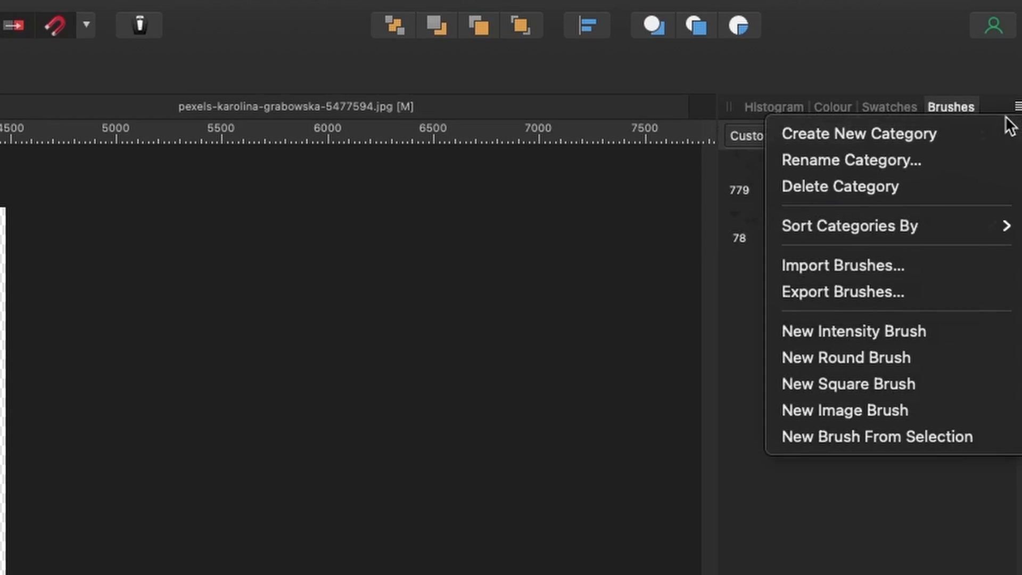
pyautogui.click(1017, 49)
pyautogui.click(1018, 108)
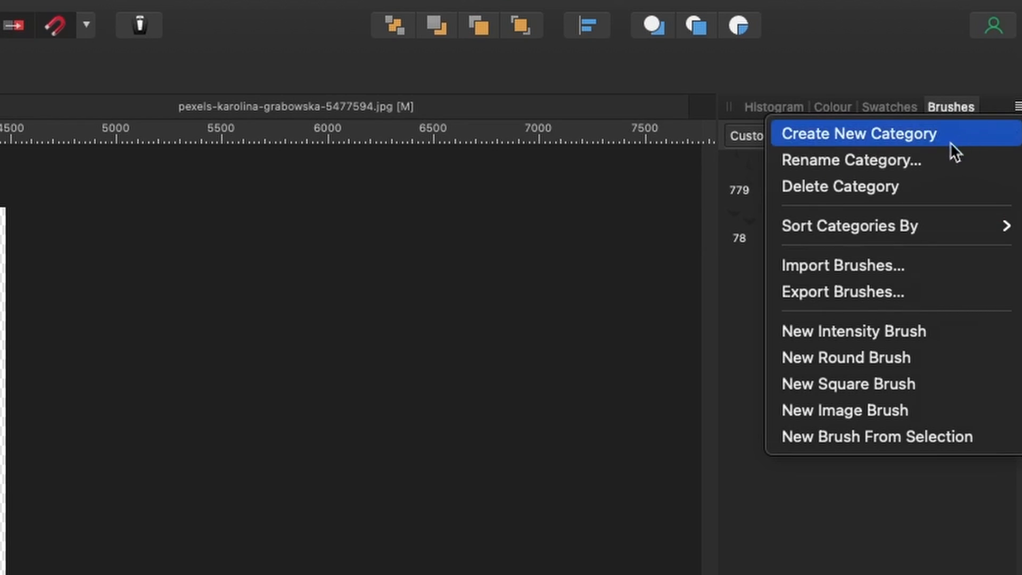
pyautogui.click(952, 438)
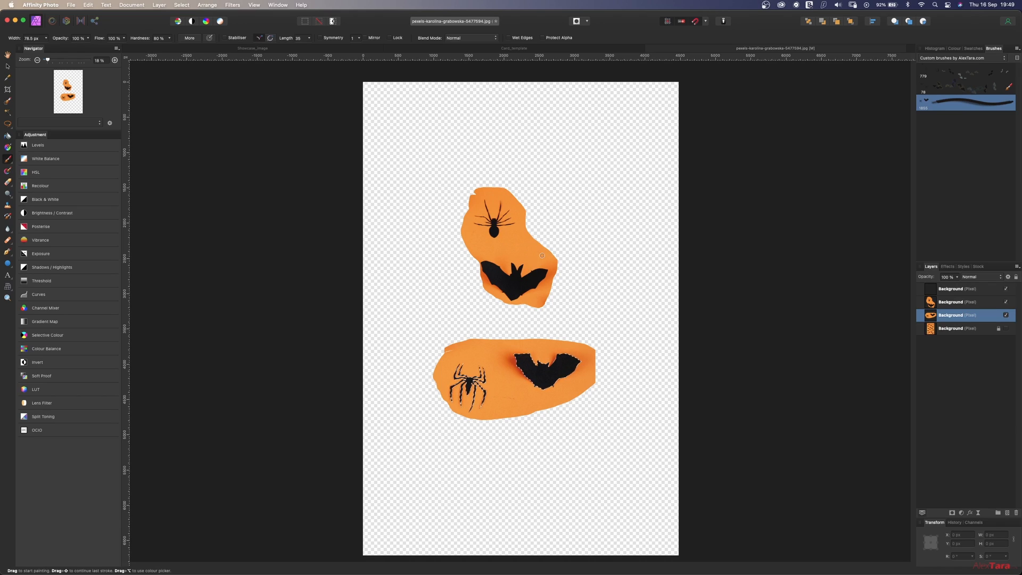
pyautogui.press('super+d')
# - Select the shadow tones of the upper cutout, create a second brush from that selection, and deselect
pyautogui.click(947, 303)
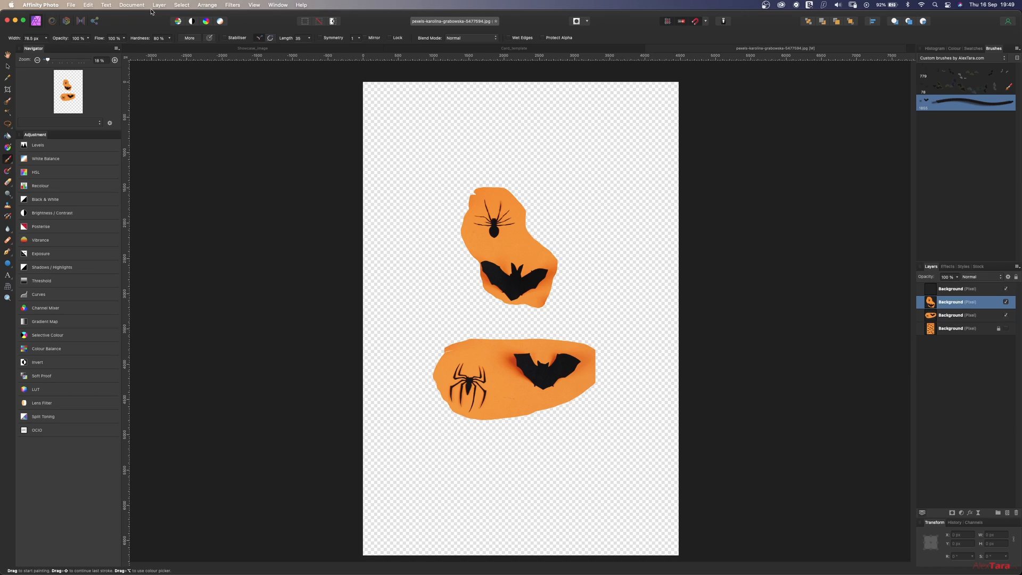
pyautogui.click(181, 5)
pyautogui.moveTo(236, 127)
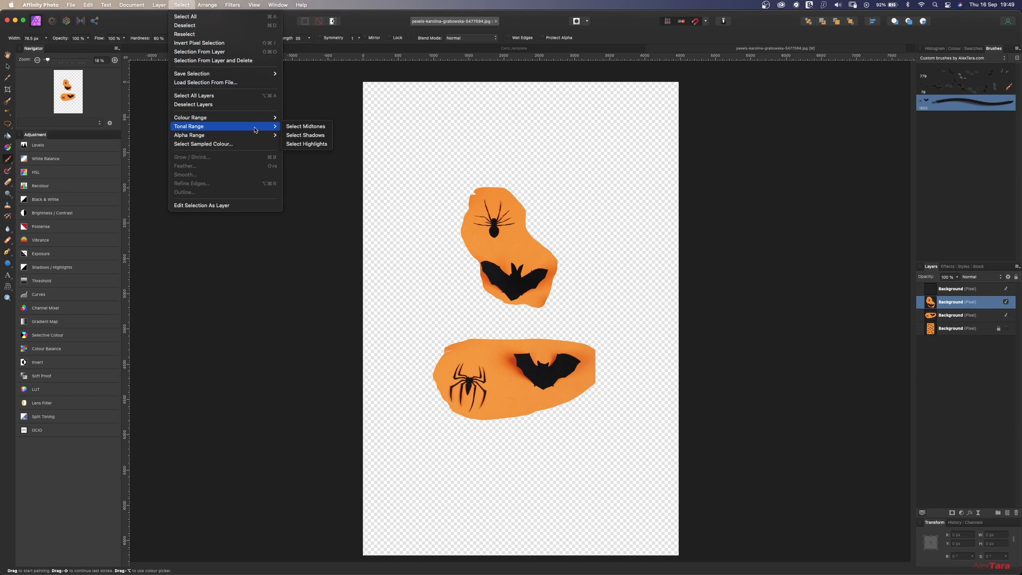
pyautogui.click(323, 137)
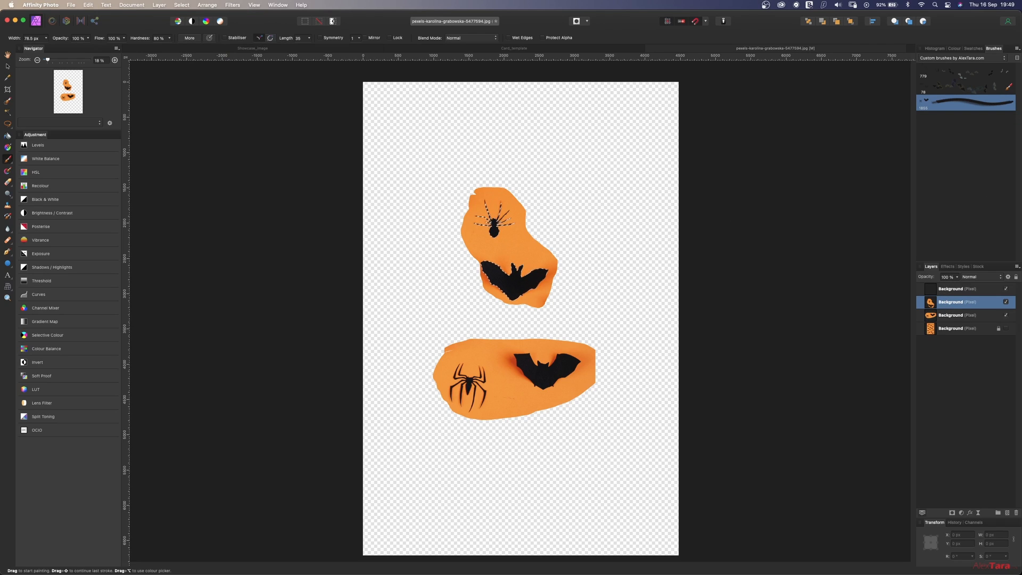
pyautogui.click(1014, 49)
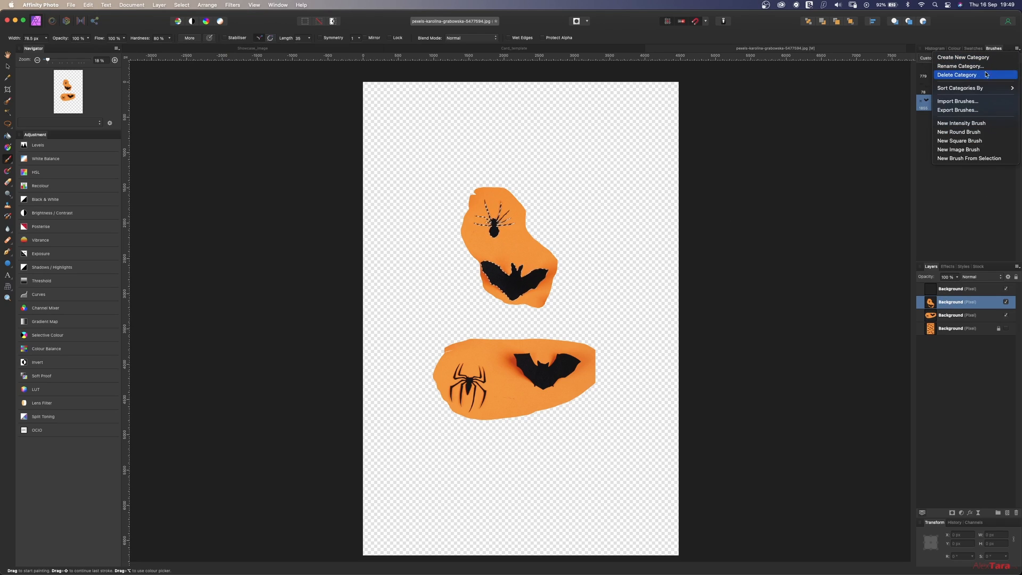
pyautogui.click(994, 159)
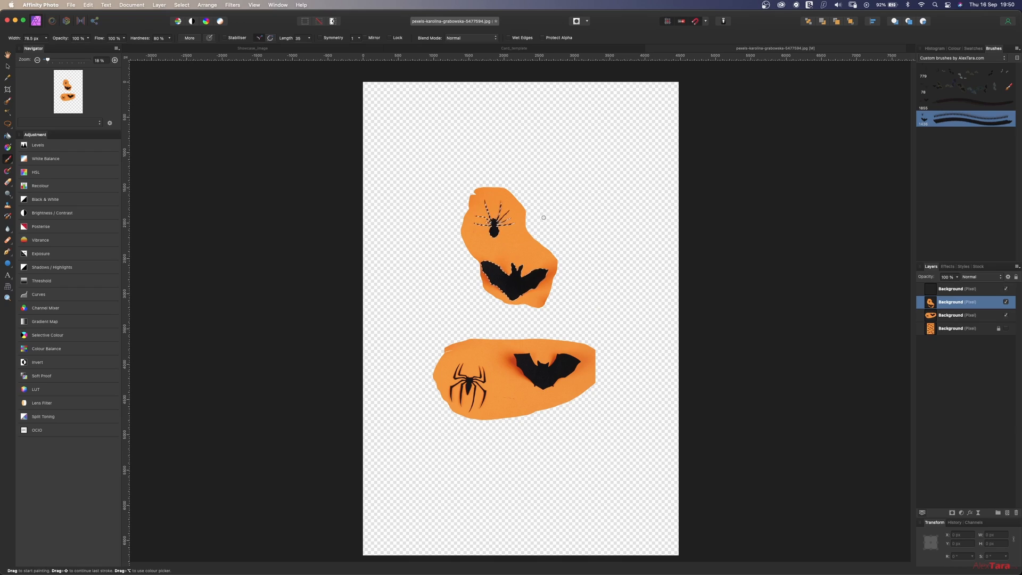
pyautogui.press('super+d')
# - Open the settings of the first new spider-and-bat brush for editing, with the dialog placed clear of the canvas top
pyautogui.click(939, 104)
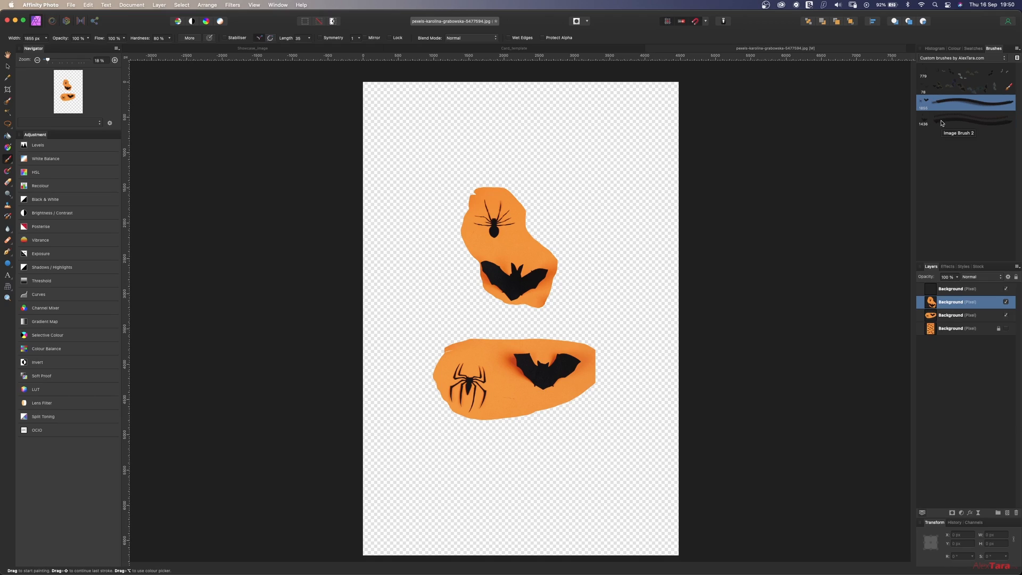
pyautogui.click(929, 124)
pyautogui.click(945, 104)
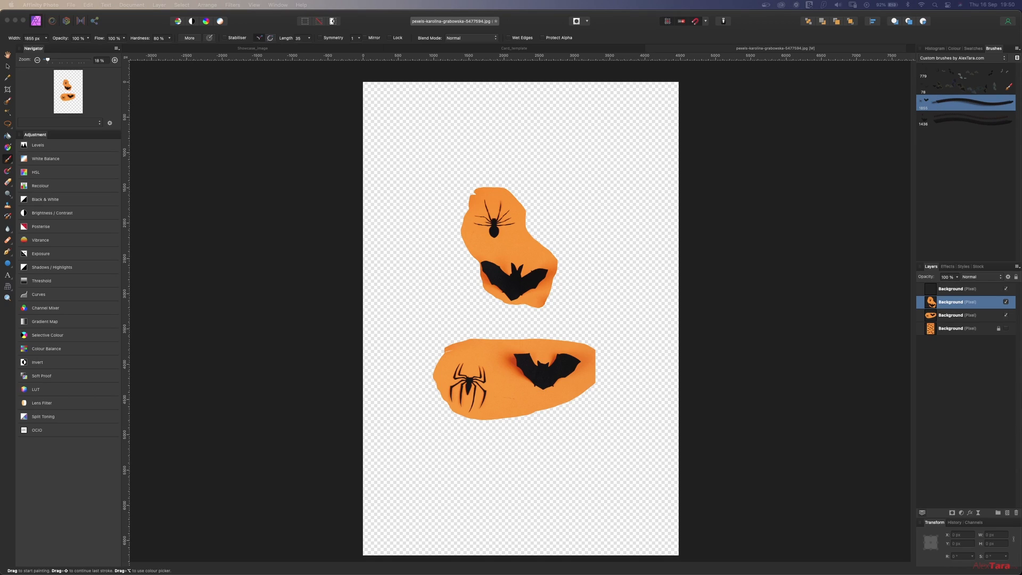
pyautogui.doubleClick(966, 103)
pyautogui.moveTo(626, 171)
pyautogui.mouseDown()
pyautogui.moveTo(575, 195)
pyautogui.moveTo(570, 223)
pyautogui.moveTo(696, 172)
pyautogui.mouseUp()
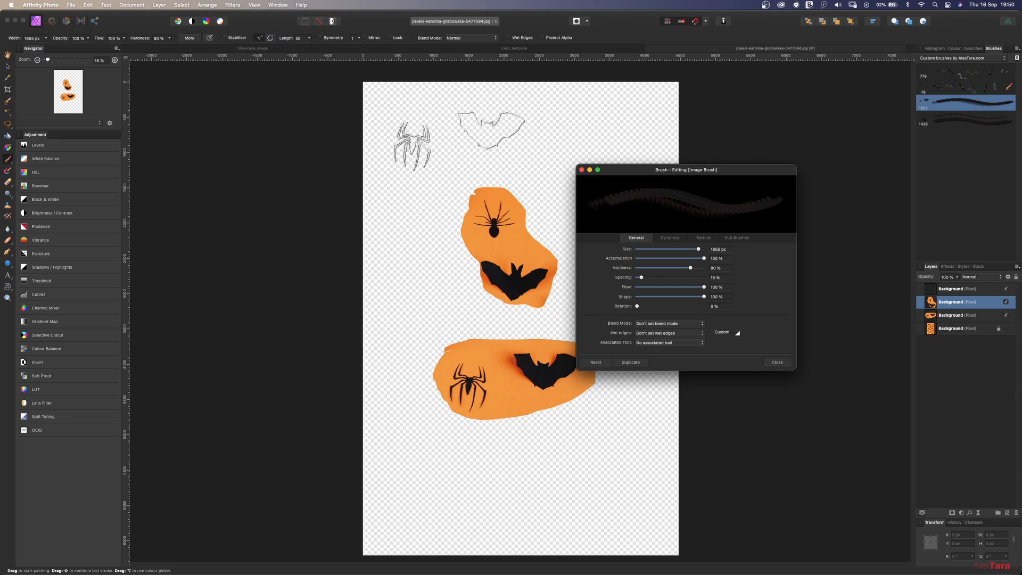
# - Test the first new brush by painting spiders and bats across the canvas, and undo the test strokes
pyautogui.moveTo(447, 133)
pyautogui.mouseDown()
pyautogui.moveTo(447, 306)
pyautogui.moveTo(466, 388)
pyautogui.moveTo(506, 471)
pyautogui.moveTo(665, 485)
pyautogui.mouseUp()
pyautogui.moveTo(511, 133); pyautogui.dragTo(601, 123)
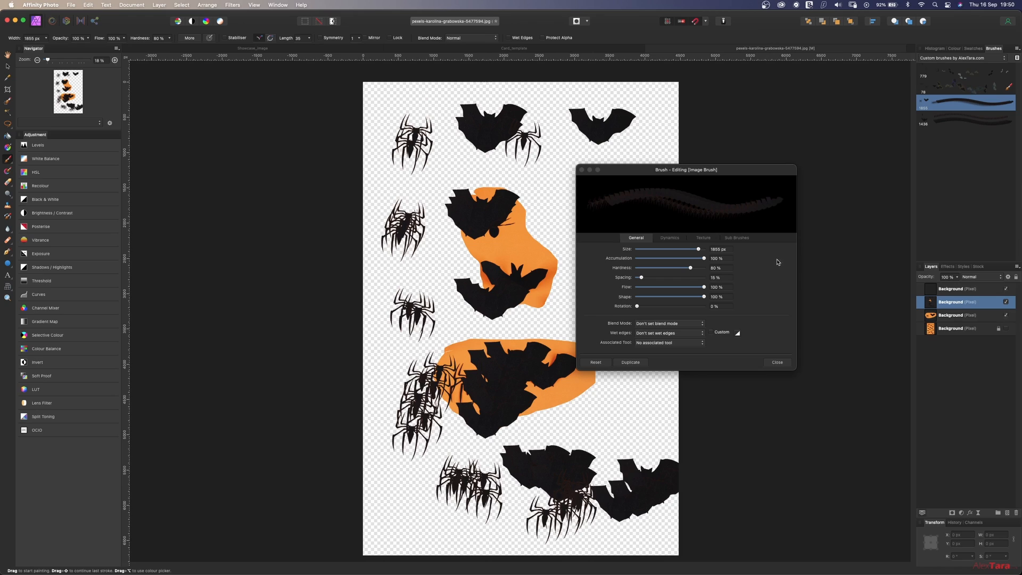
pyautogui.press('super+z')
pyautogui.press('super+z')
pyautogui.press('super+z')
pyautogui.press('super+z')
pyautogui.press('super+z')
pyautogui.press('super+z')
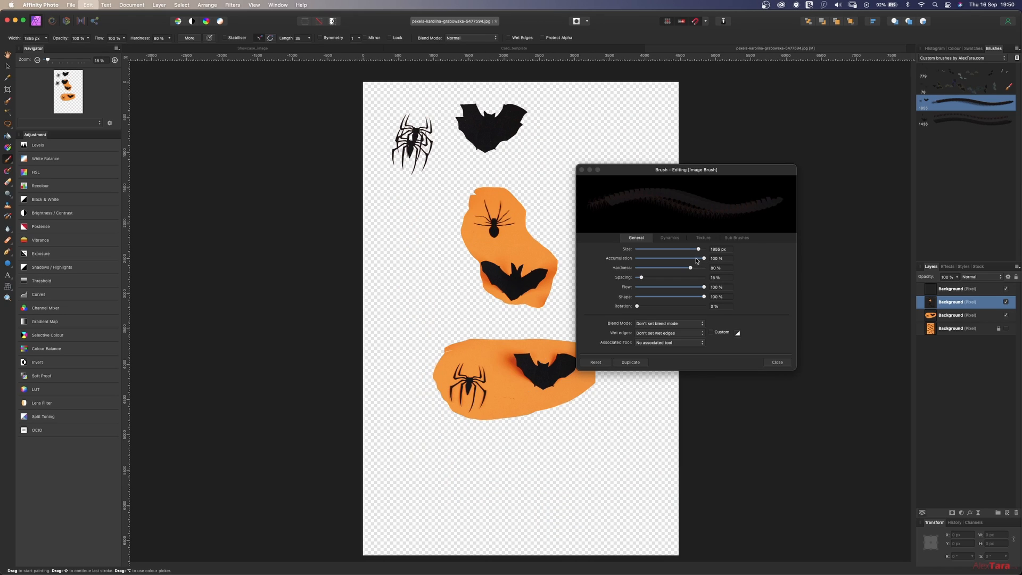
pyautogui.press('super+z')
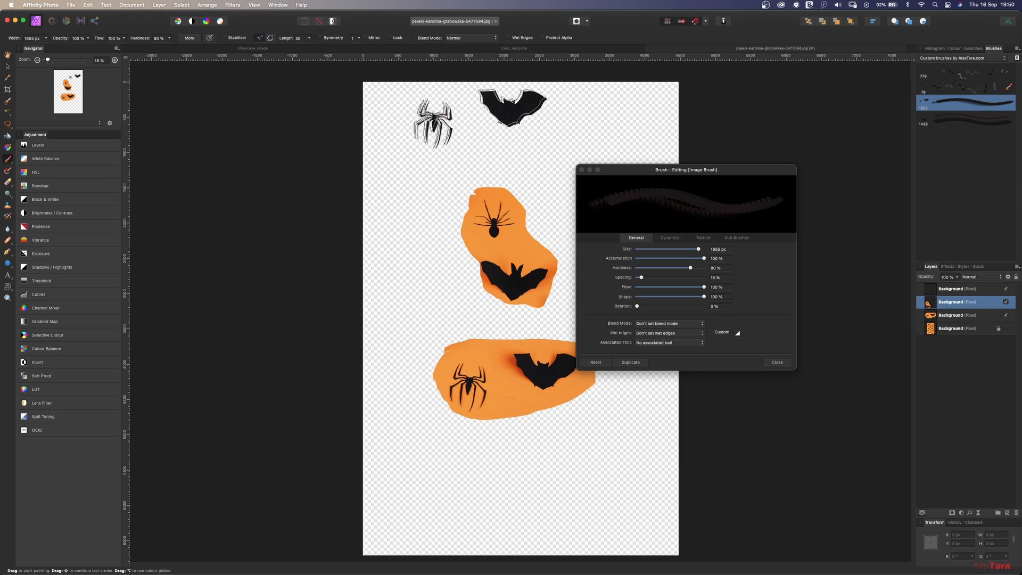
# - Stamp separate spider-and-bat impressions down the canvas with the first new brush, and undo all the stamps
pyautogui.click(479, 128)
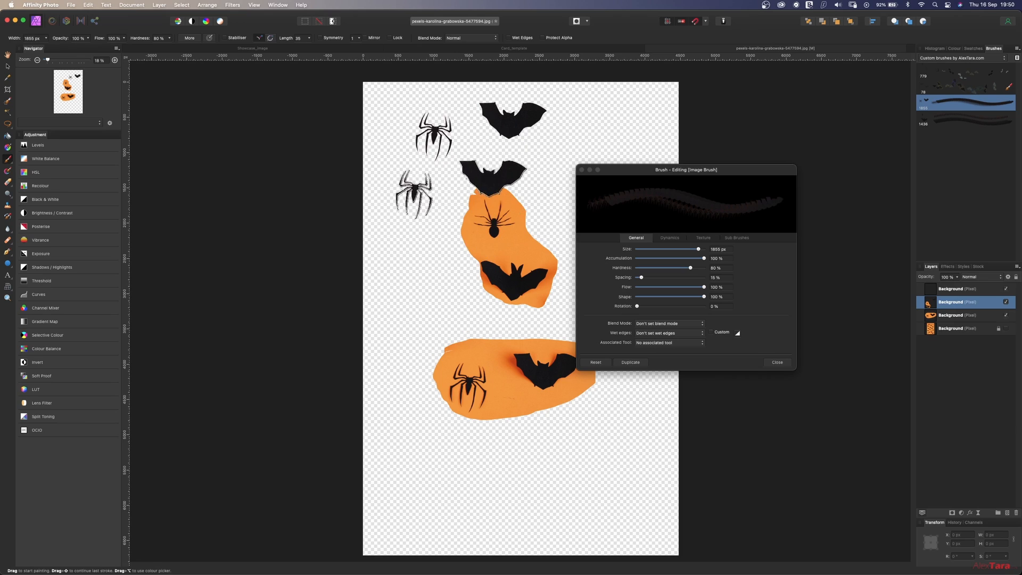
pyautogui.click(456, 183)
pyautogui.click(442, 261)
pyautogui.click(430, 322)
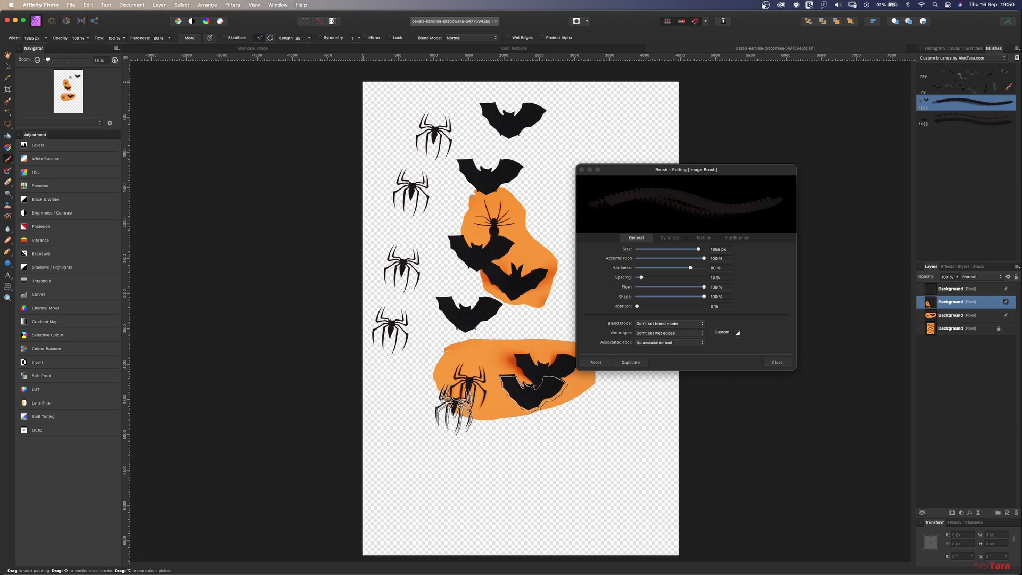
pyautogui.press('super+z')
pyautogui.press('super+z')
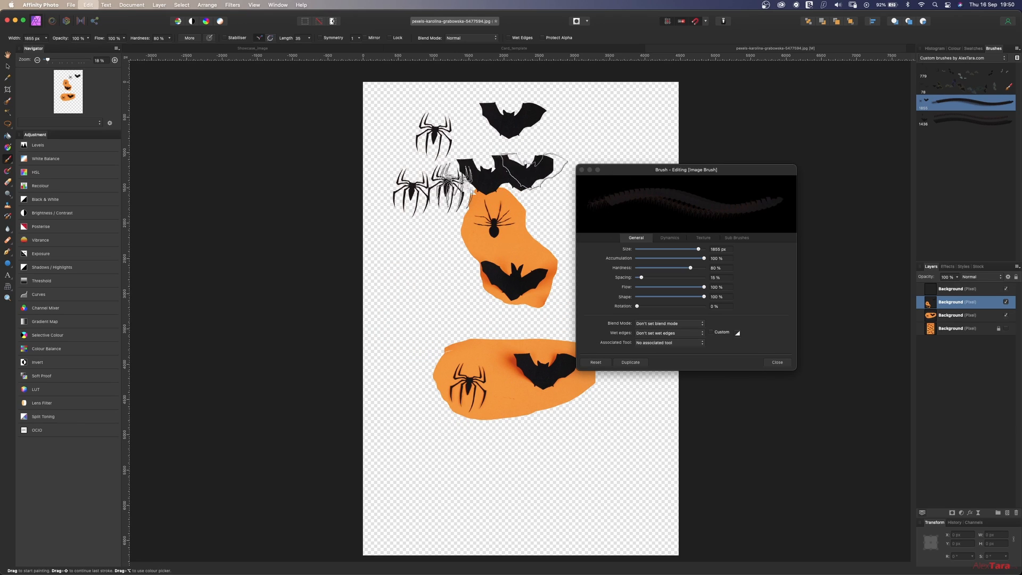
pyautogui.press('super+z')
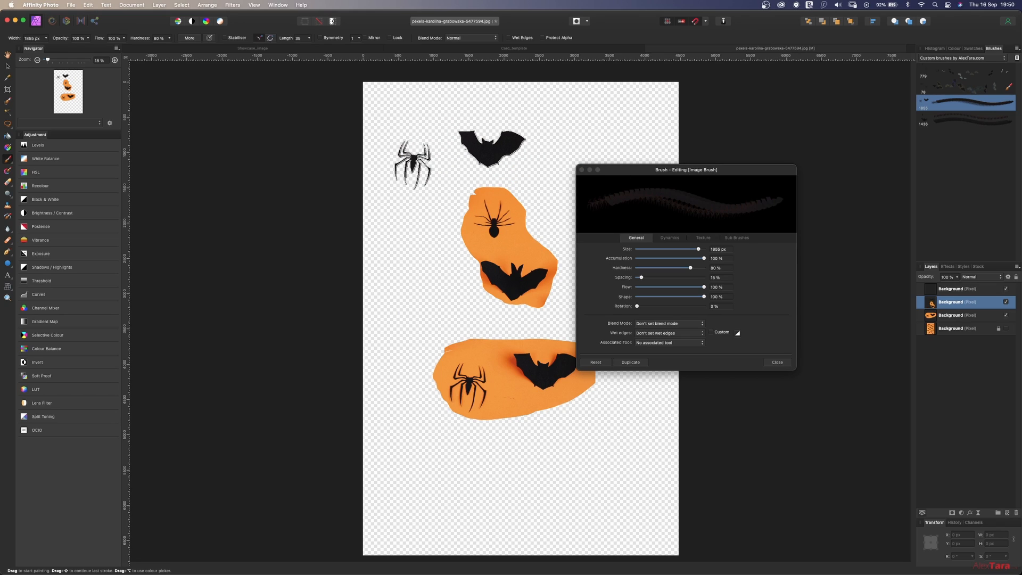
pyautogui.press('super+z')
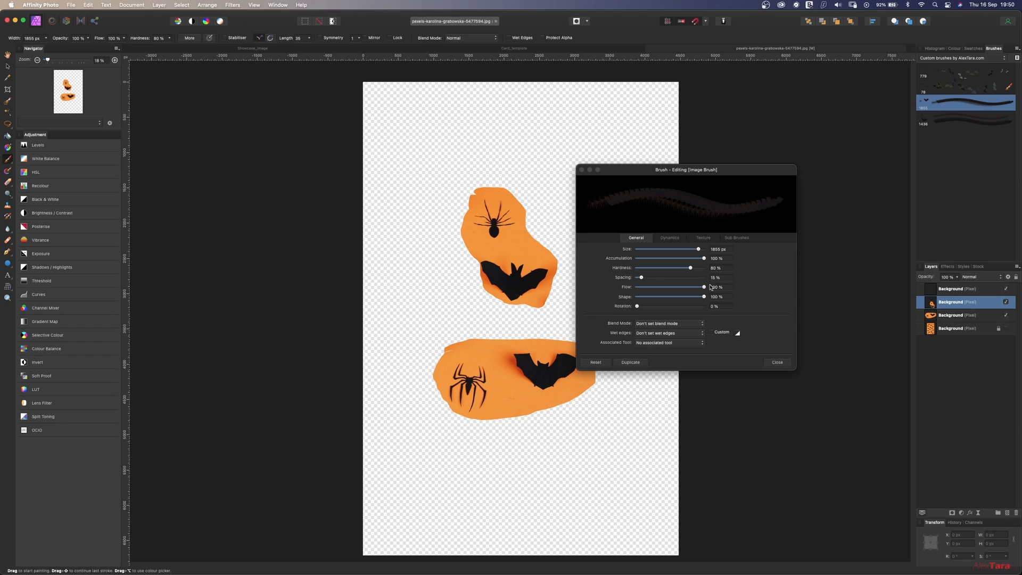
pyautogui.click(515, 147)
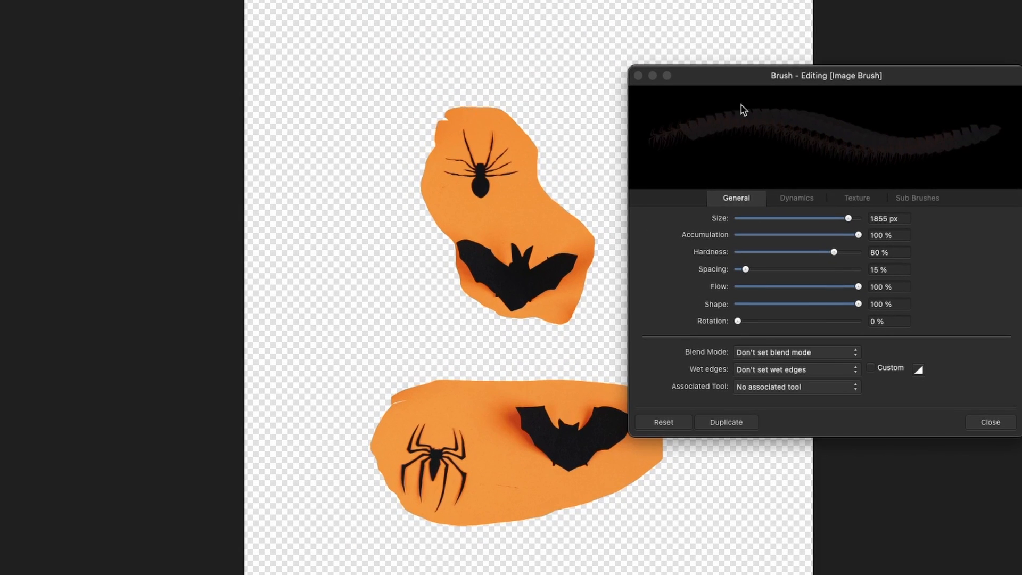
# - Set the first brush's spacing to 105 % and its rotation to 3 %
pyautogui.click(777, 208)
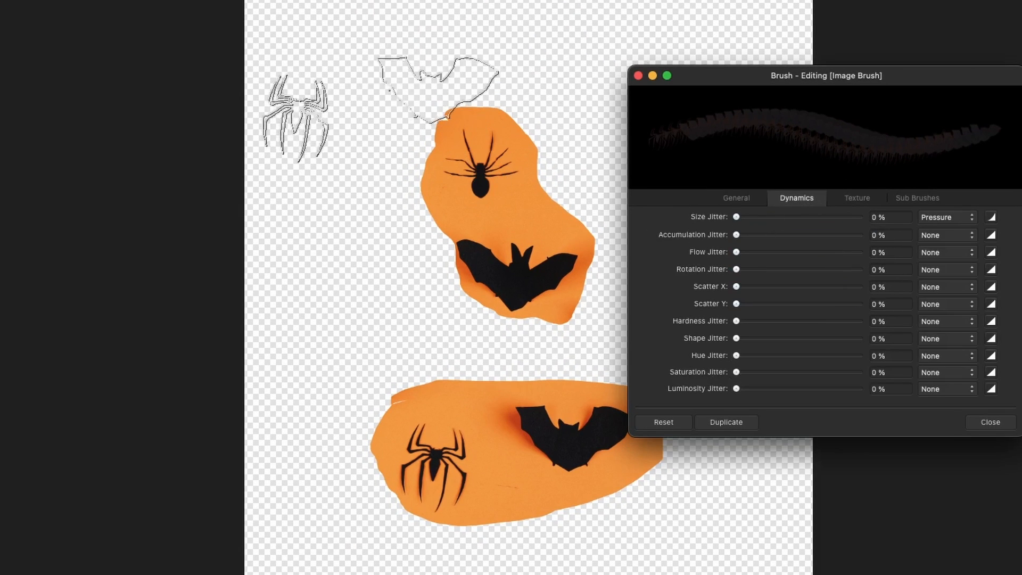
pyautogui.click(744, 200)
pyautogui.moveTo(752, 272)
pyautogui.mouseDown()
pyautogui.moveTo(817, 276)
pyautogui.moveTo(805, 282)
pyautogui.mouseUp()
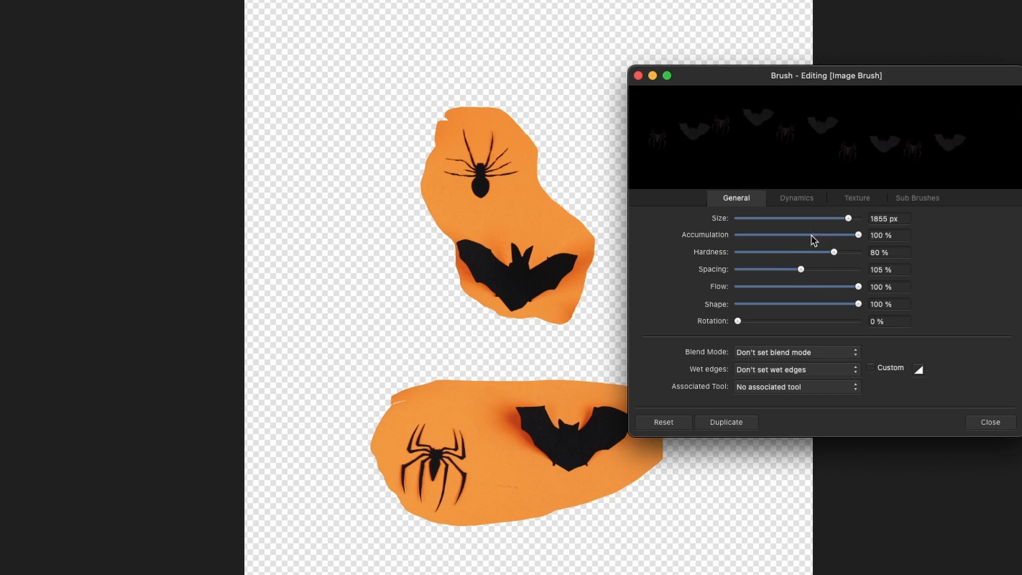
pyautogui.moveTo(738, 321)
pyautogui.mouseDown()
pyautogui.moveTo(761, 322)
pyautogui.moveTo(747, 326)
pyautogui.mouseUp()
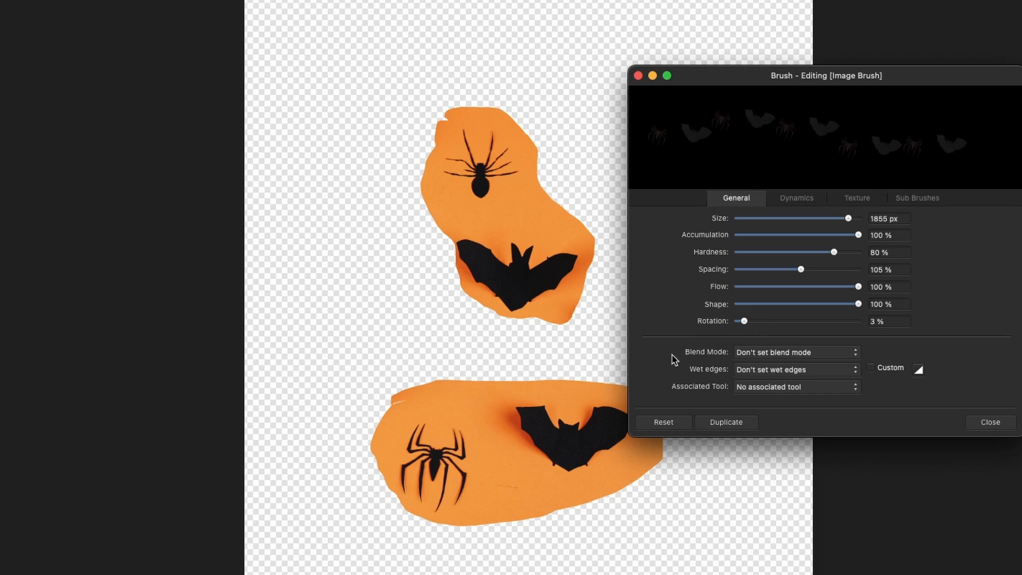
# - Set the first brush's size jitter to 67 %, accumulation jitter to 39 % and flow jitter to about 46 %
pyautogui.click(791, 202)
pyautogui.moveTo(736, 218); pyautogui.dragTo(820, 219)
pyautogui.moveTo(737, 235); pyautogui.dragTo(783, 235)
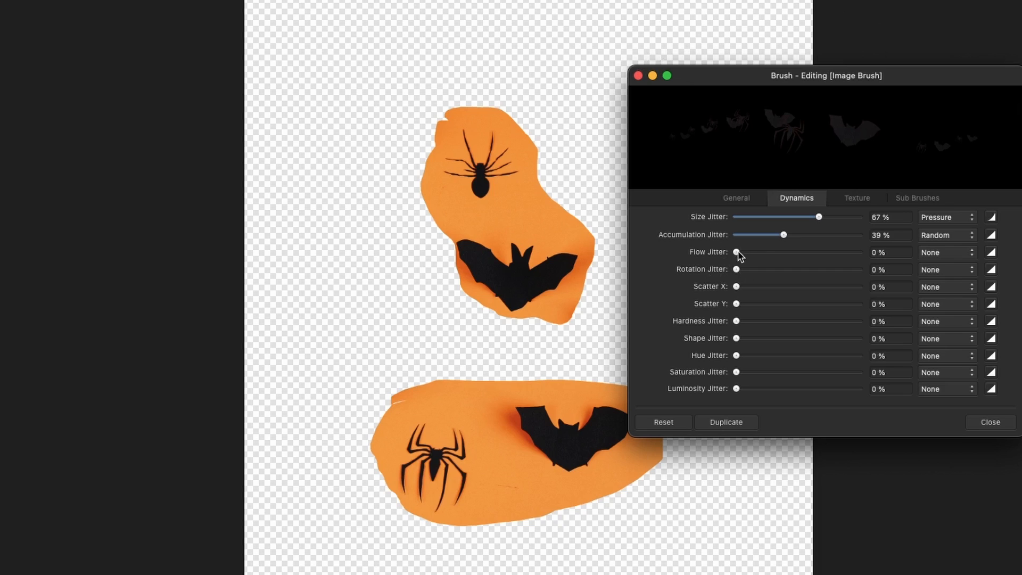
pyautogui.moveTo(738, 254); pyautogui.dragTo(792, 253)
# - Set rotation jitter to 14%, scatter X to 112%, add random scatter Y, hardness, shape, hue, saturation and luminosity jitter, and set size jitter to 39%
pyautogui.moveTo(738, 270)
pyautogui.mouseDown()
pyautogui.moveTo(780, 272)
pyautogui.moveTo(748, 272)
pyautogui.moveTo(770, 290)
pyautogui.moveTo(748, 308)
pyautogui.moveTo(801, 303)
pyautogui.moveTo(781, 305)
pyautogui.moveTo(785, 322)
pyautogui.moveTo(767, 339)
pyautogui.moveTo(786, 338)
pyautogui.moveTo(741, 357)
pyautogui.moveTo(790, 355)
pyautogui.moveTo(781, 372)
pyautogui.moveTo(740, 389)
pyautogui.moveTo(860, 389)
pyautogui.moveTo(822, 389)
pyautogui.moveTo(845, 389)
pyautogui.mouseUp()
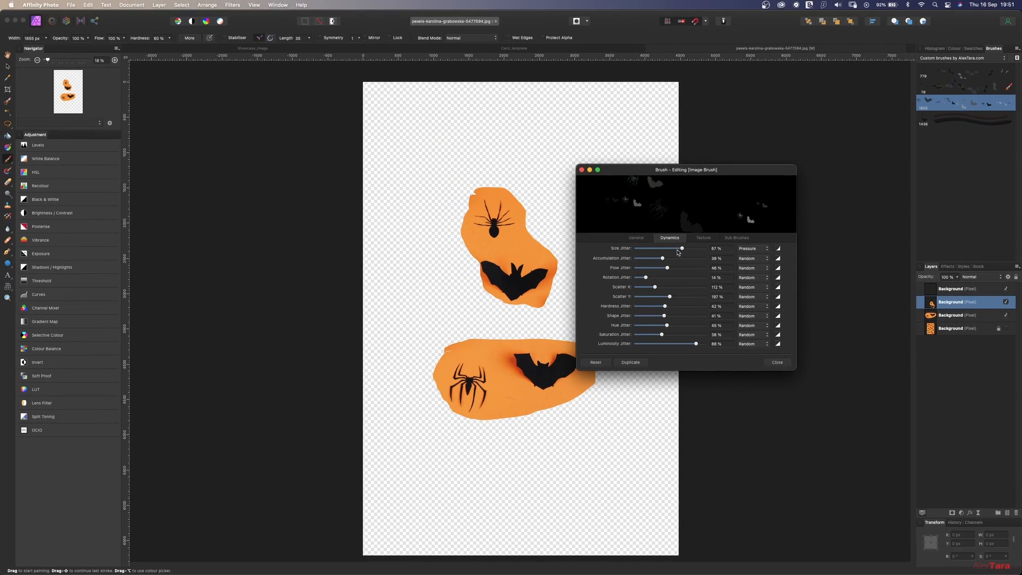
pyautogui.moveTo(678, 252); pyautogui.dragTo(664, 252)
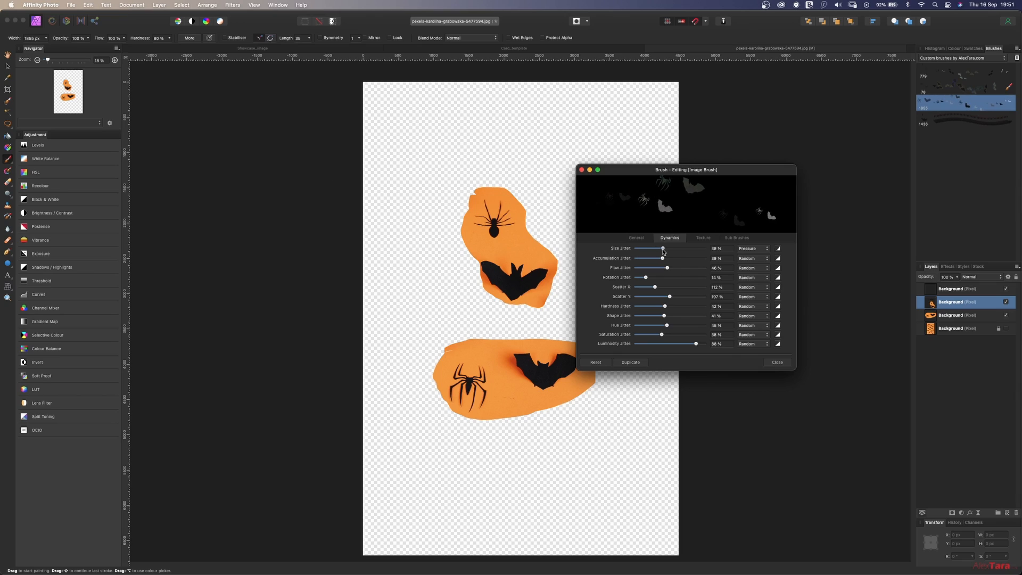
# - Test the adjusted first brush with long scattered strokes down and across the canvas, and remove the test strokes
pyautogui.click(641, 240)
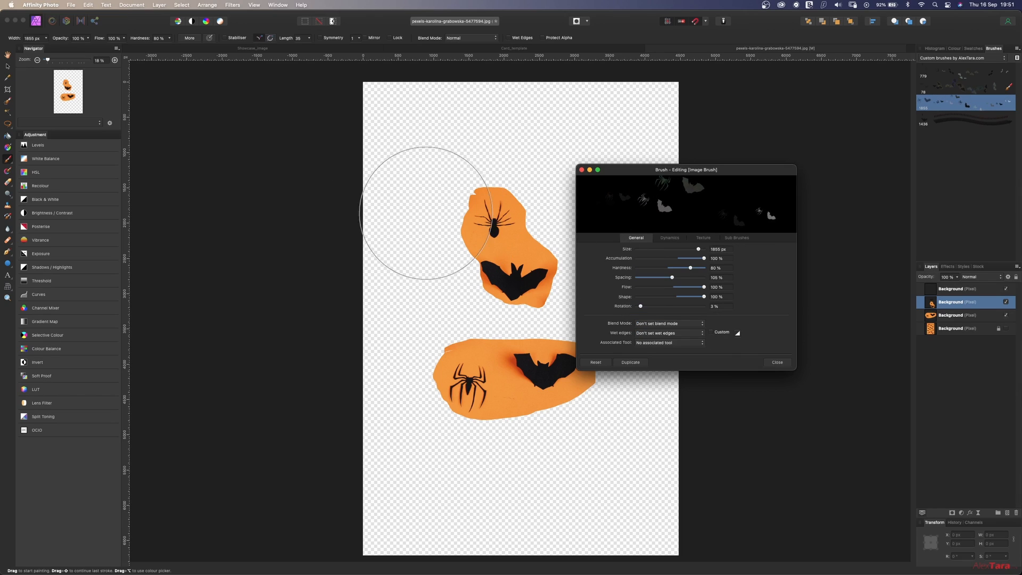
pyautogui.click(423, 165)
pyautogui.moveTo(431, 208)
pyautogui.mouseDown()
pyautogui.moveTo(418, 303)
pyautogui.moveTo(536, 377)
pyautogui.moveTo(402, 465)
pyautogui.moveTo(514, 152)
pyautogui.moveTo(559, 138)
pyautogui.moveTo(456, 194)
pyautogui.moveTo(469, 373)
pyautogui.moveTo(447, 396)
pyautogui.moveTo(582, 490)
pyautogui.moveTo(616, 468)
pyautogui.moveTo(593, 480)
pyautogui.moveTo(368, 319)
pyautogui.moveTo(405, 346)
pyautogui.mouseUp()
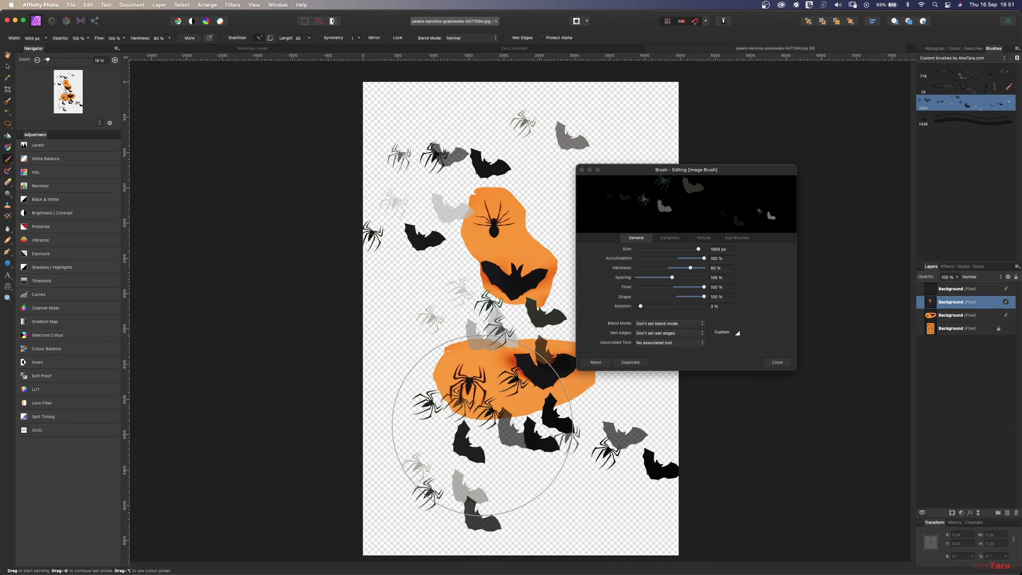
pyautogui.moveTo(468, 422)
pyautogui.mouseDown()
pyautogui.moveTo(399, 297)
pyautogui.moveTo(399, 366)
pyautogui.moveTo(473, 413)
pyautogui.moveTo(730, 491)
pyautogui.mouseUp()
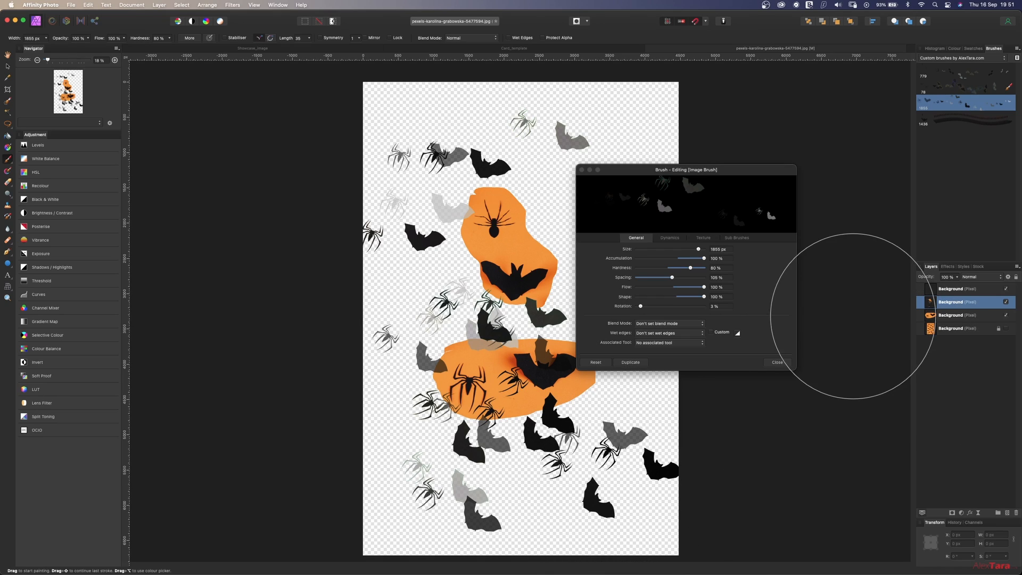
pyautogui.press('Delete')
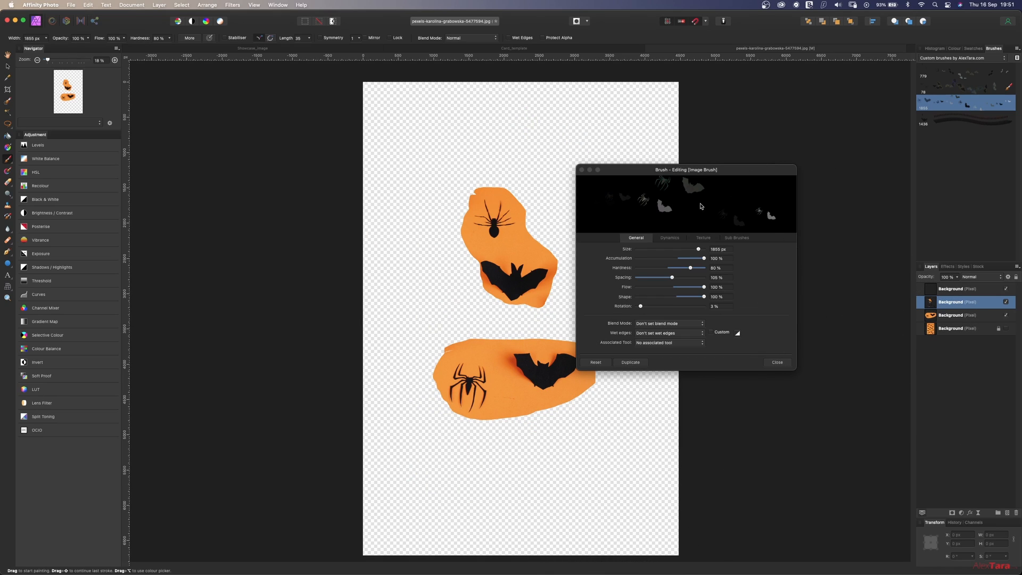
# - Open the second spider-and-bat brush for editing, stamp it on the canvas, and set its spacing to 73 %
pyautogui.click(777, 365)
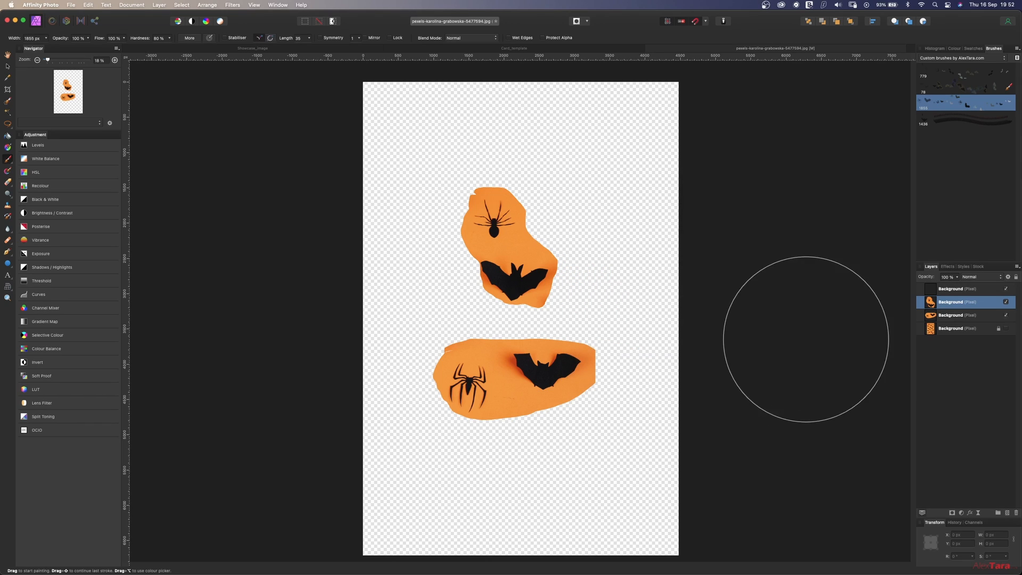
pyautogui.doubleClick(957, 123)
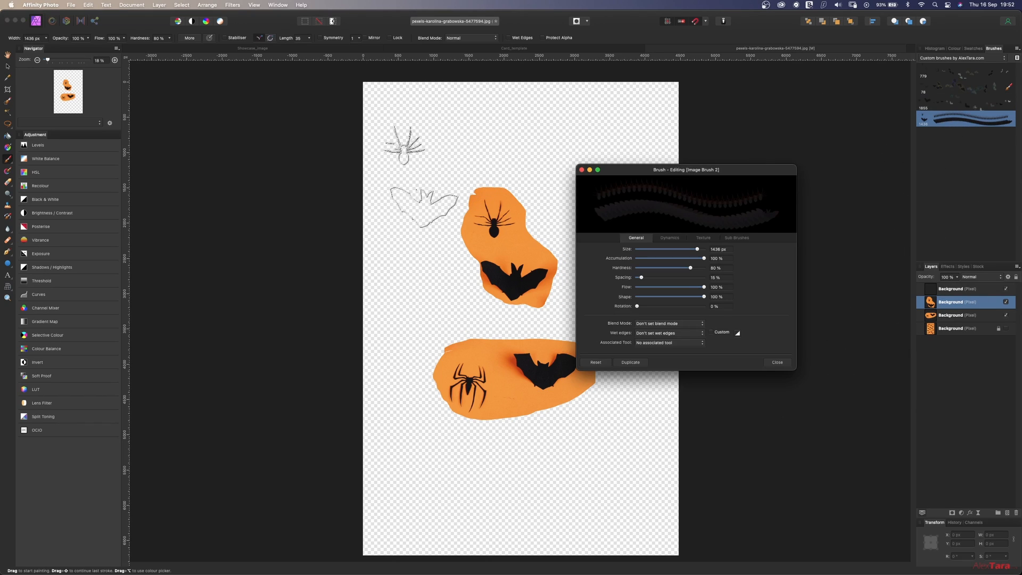
pyautogui.click(419, 176)
pyautogui.click(401, 331)
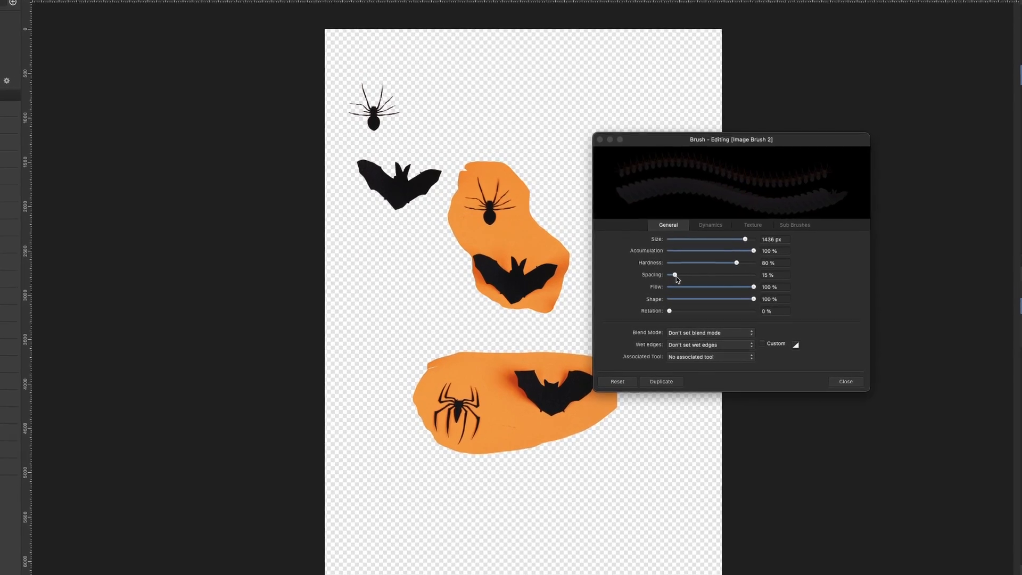
pyautogui.moveTo(641, 277); pyautogui.dragTo(663, 277)
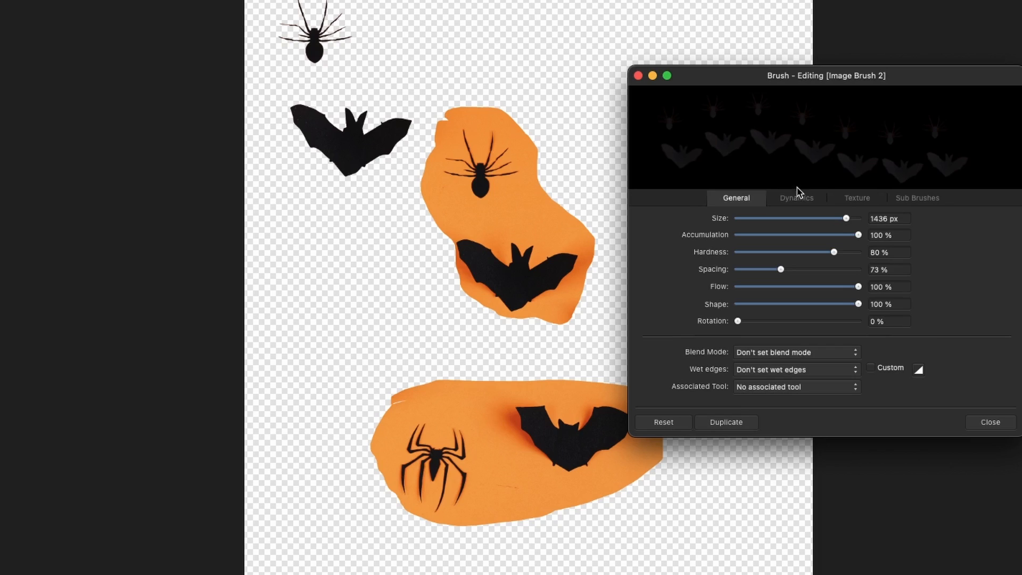
# - Set the second brush's size jitter to 47 %, accumulation jitter to 58 % and flow jitter to 43 %
pyautogui.click(765, 207)
pyautogui.moveTo(737, 217); pyautogui.dragTo(795, 218)
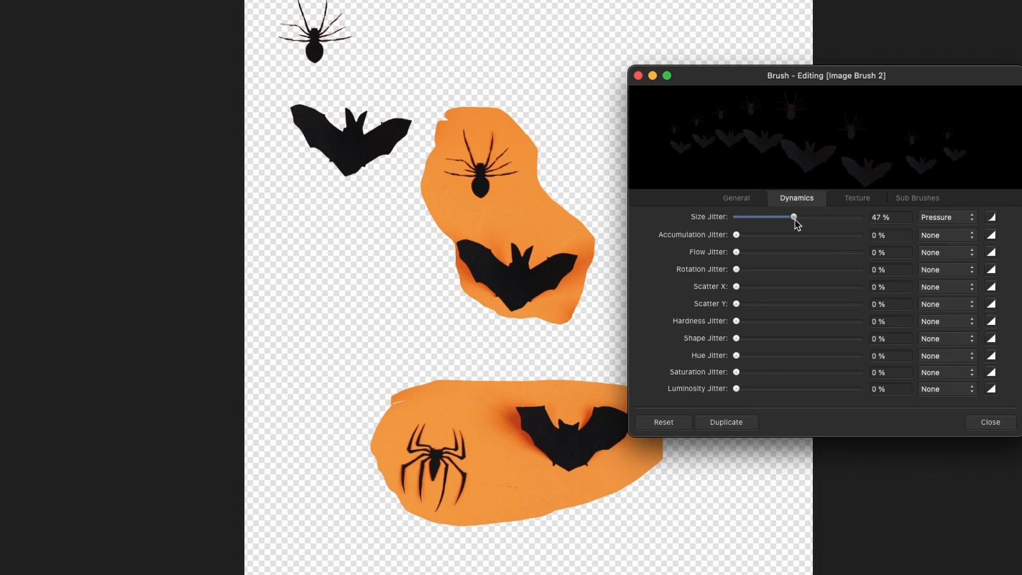
pyautogui.moveTo(736, 235); pyautogui.dragTo(798, 256)
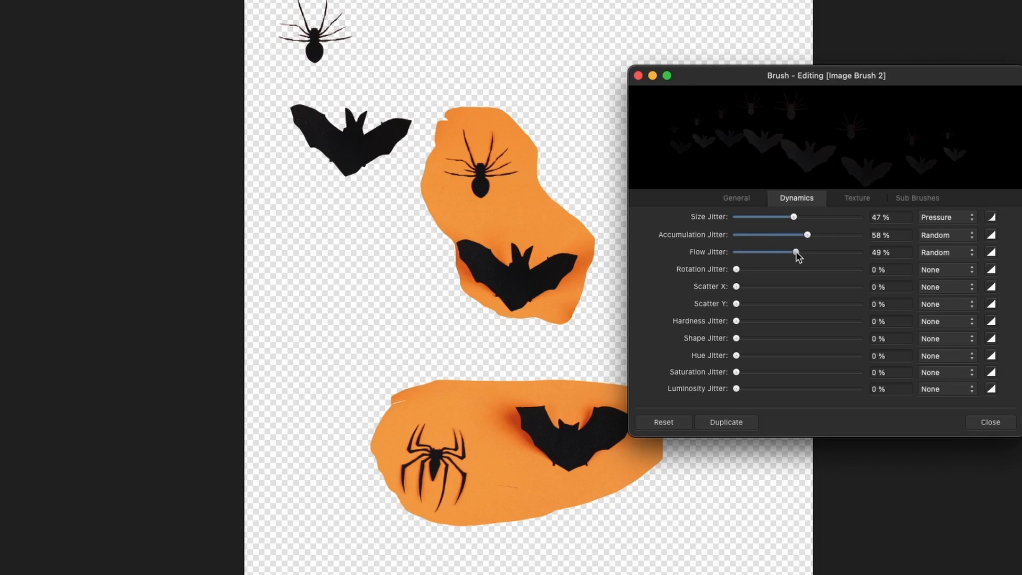
# - Set rotation jitter to 20%, scatter X 224%, scatter Y 157%, hardness 33%, shape 28%, hue 33%, saturation 51% and luminosity 100%
pyautogui.moveTo(737, 270)
pyautogui.mouseDown()
pyautogui.moveTo(784, 270)
pyautogui.moveTo(742, 289)
pyautogui.moveTo(826, 292)
pyautogui.moveTo(809, 298)
pyautogui.mouseUp()
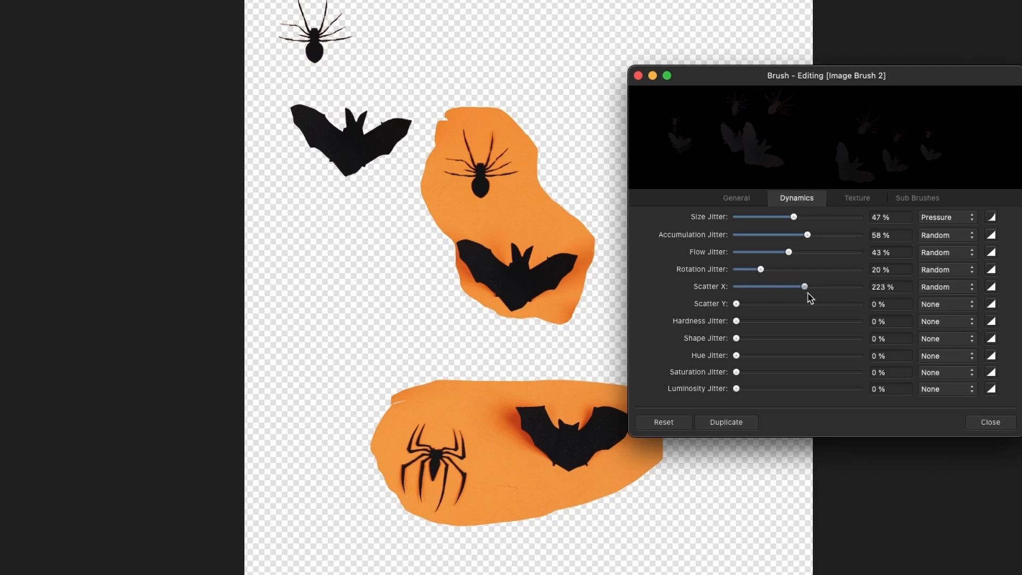
pyautogui.moveTo(738, 311)
pyautogui.mouseDown()
pyautogui.moveTo(784, 311)
pyautogui.moveTo(739, 327)
pyautogui.moveTo(776, 329)
pyautogui.moveTo(775, 347)
pyautogui.moveTo(800, 351)
pyautogui.moveTo(771, 352)
pyautogui.moveTo(740, 373)
pyautogui.moveTo(799, 376)
pyautogui.mouseUp()
pyautogui.moveTo(736, 389); pyautogui.dragTo(868, 404)
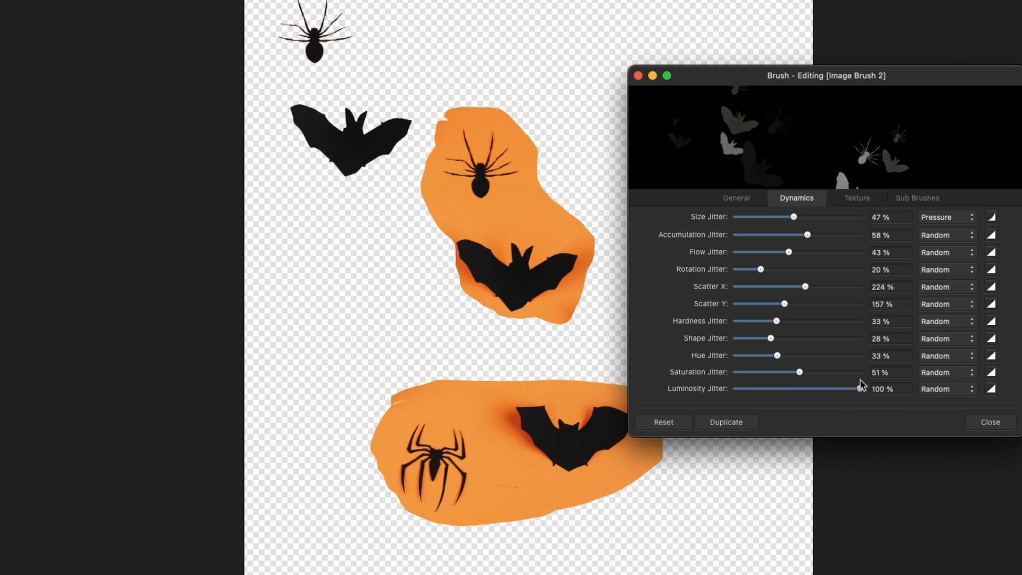
# - Test the second brush by painting scattered spiders and bats over the canvas, and undo all the test marks
pyautogui.moveTo(388, 365)
pyautogui.mouseDown()
pyautogui.moveTo(438, 383)
pyautogui.moveTo(637, 549)
pyautogui.moveTo(602, 573)
pyautogui.mouseUp()
pyautogui.moveTo(764, 570)
pyautogui.mouseDown()
pyautogui.moveTo(502, 376)
pyautogui.moveTo(708, 23)
pyautogui.moveTo(698, 8)
pyautogui.mouseUp()
pyautogui.press('super+z')
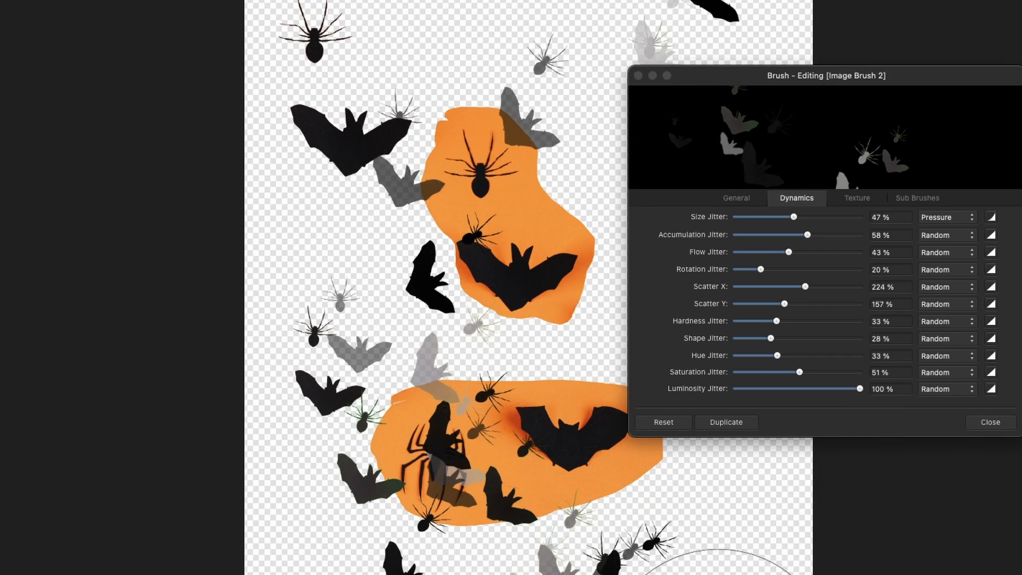
pyautogui.moveTo(665, 527)
pyautogui.mouseDown()
pyautogui.moveTo(586, 394)
pyautogui.moveTo(418, 405)
pyautogui.mouseUp()
pyautogui.press('super+z')
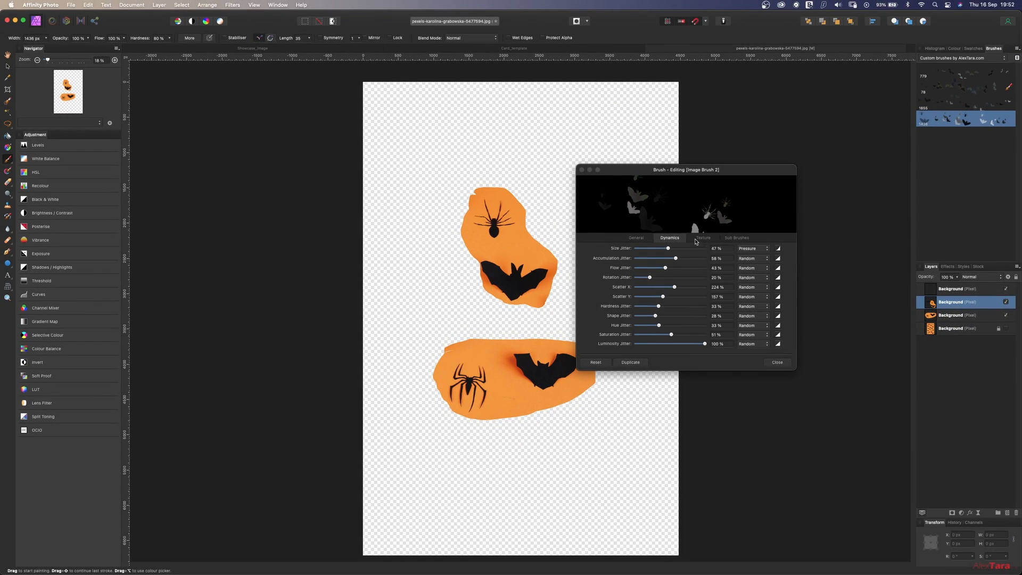
# - Review the second brush's texture, sub-brush and general options, and close its settings
pyautogui.click(702, 238)
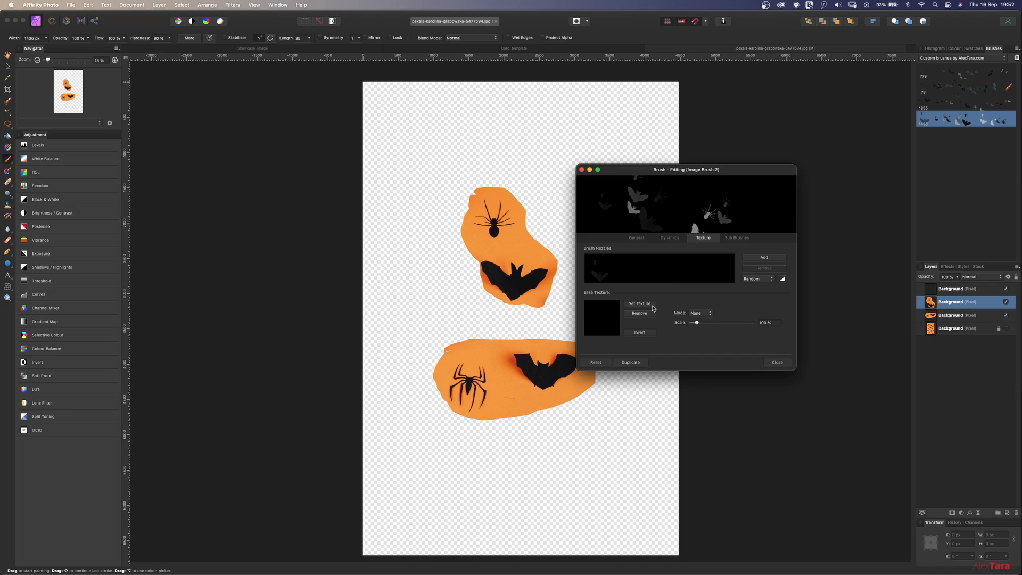
pyautogui.click(743, 239)
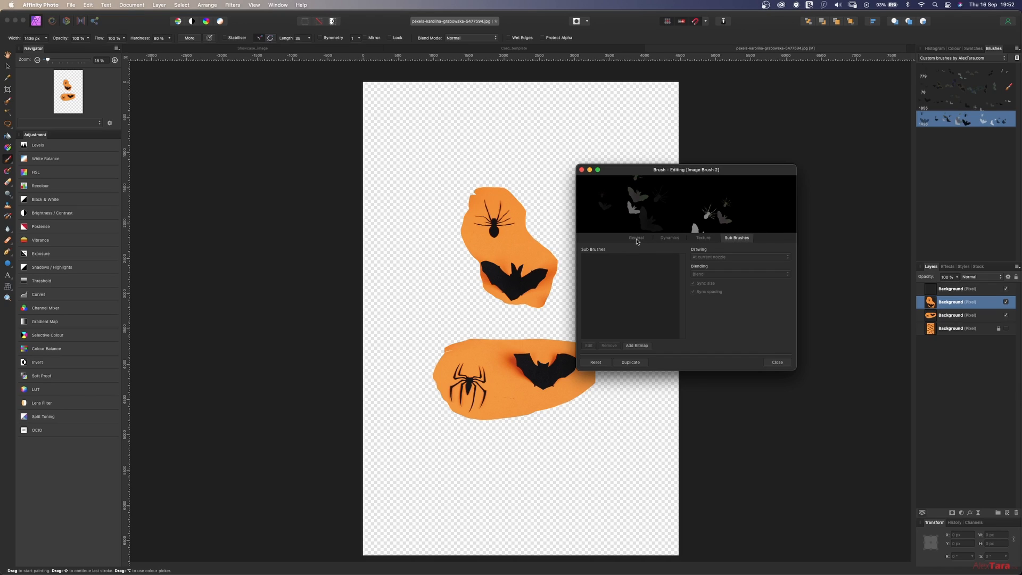
pyautogui.click(638, 240)
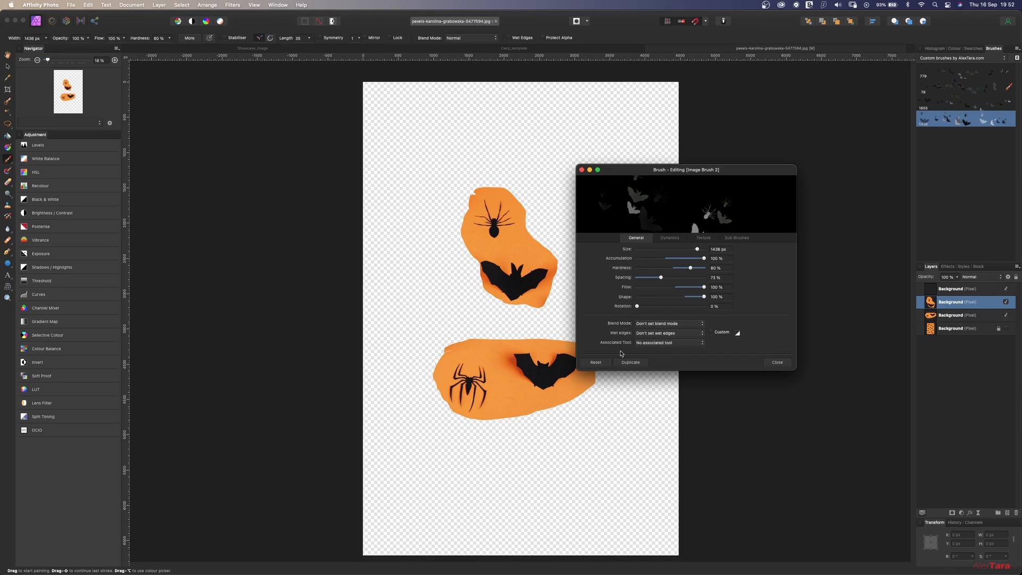
pyautogui.click(778, 363)
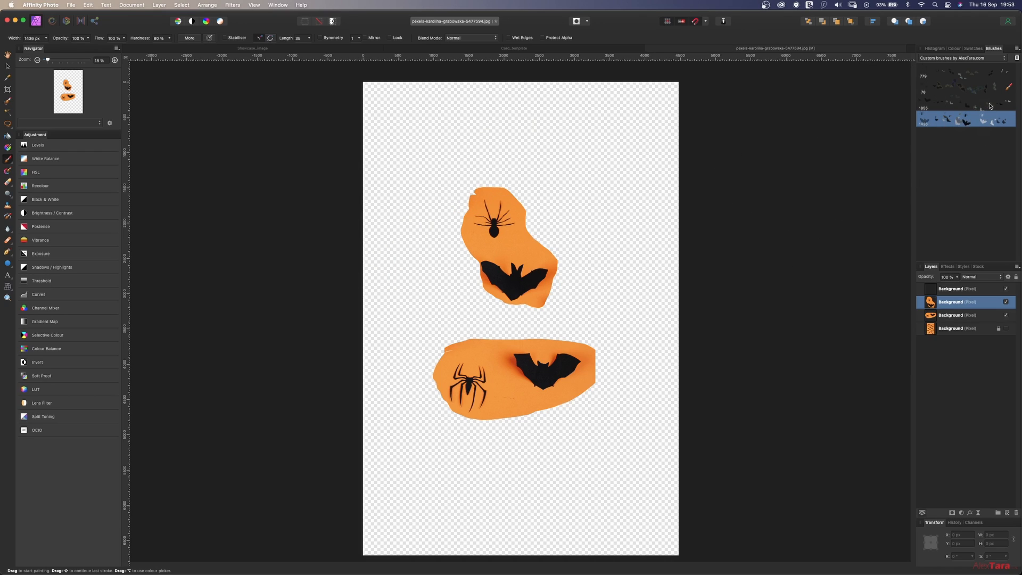
# - Export the custom brushes category to the Resources folder, replacing the existing .afbrushes file of the same name
pyautogui.click(1017, 49)
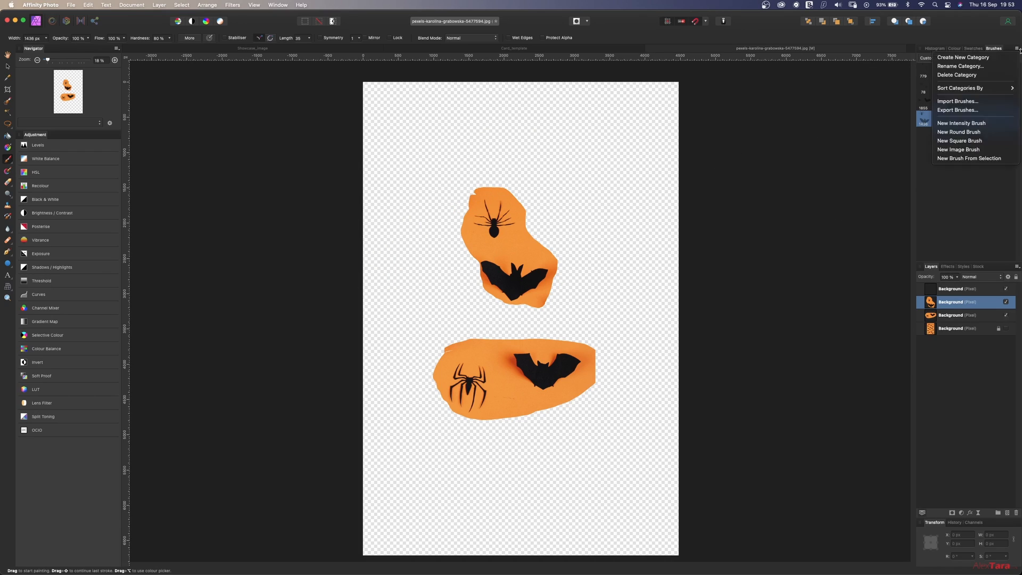
pyautogui.click(976, 110)
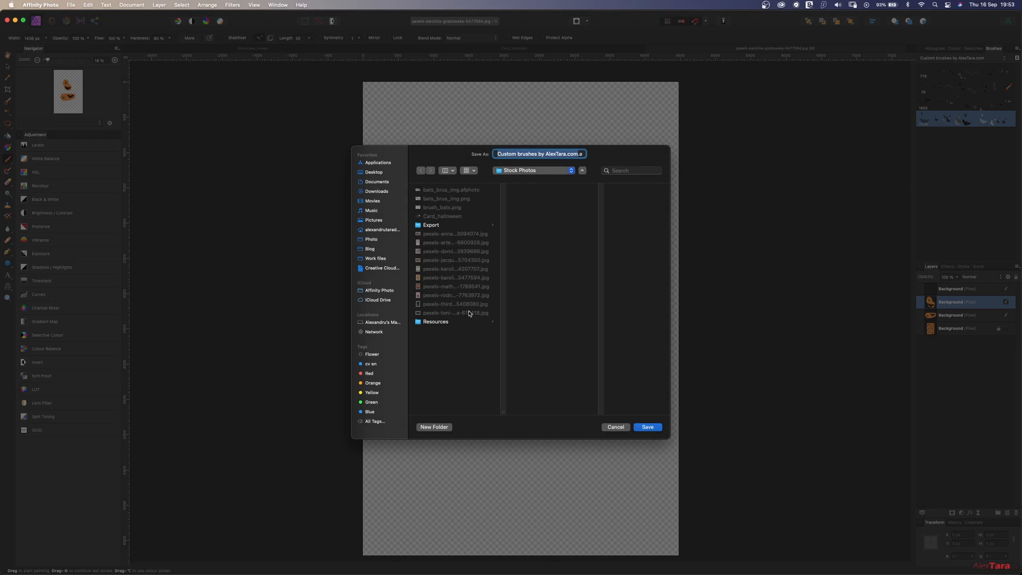
pyautogui.click(445, 322)
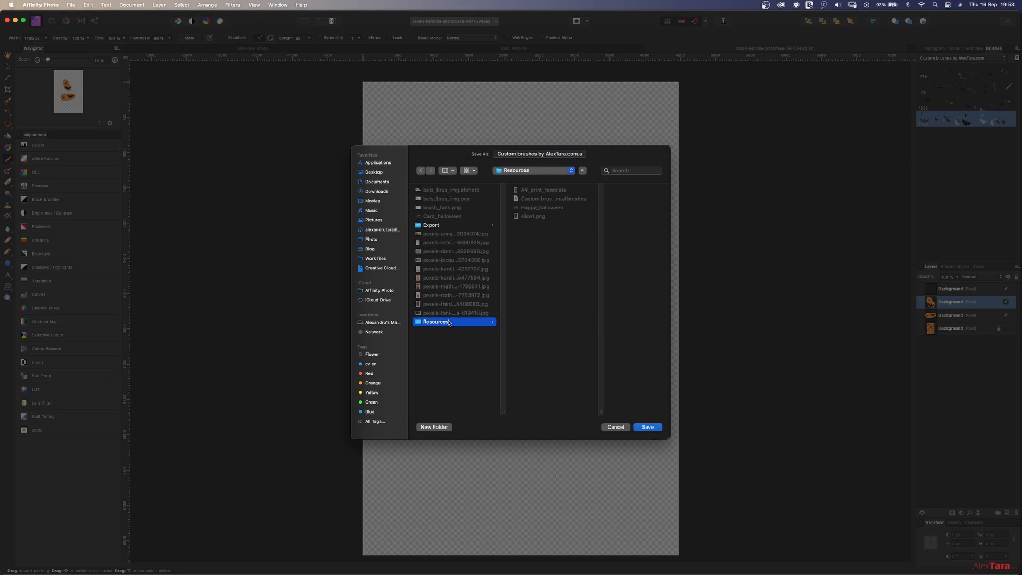
pyautogui.click(558, 201)
pyautogui.click(648, 428)
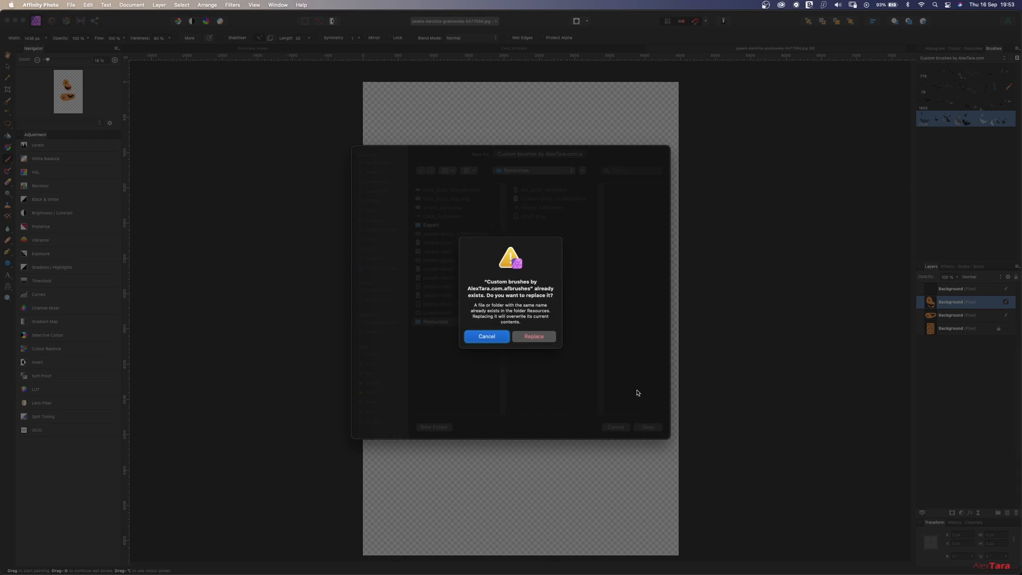
pyautogui.click(534, 336)
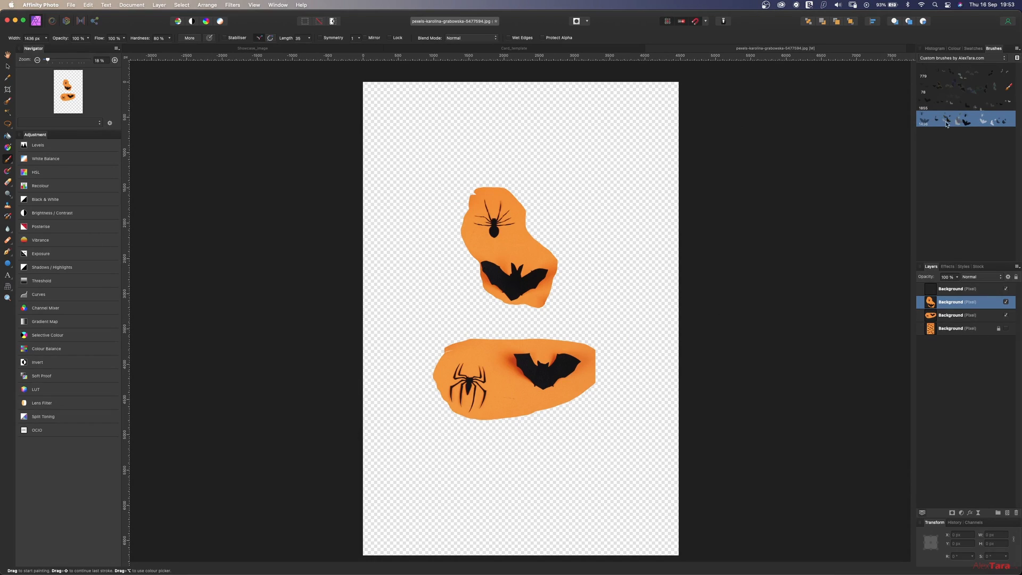
pyautogui.click(1017, 49)
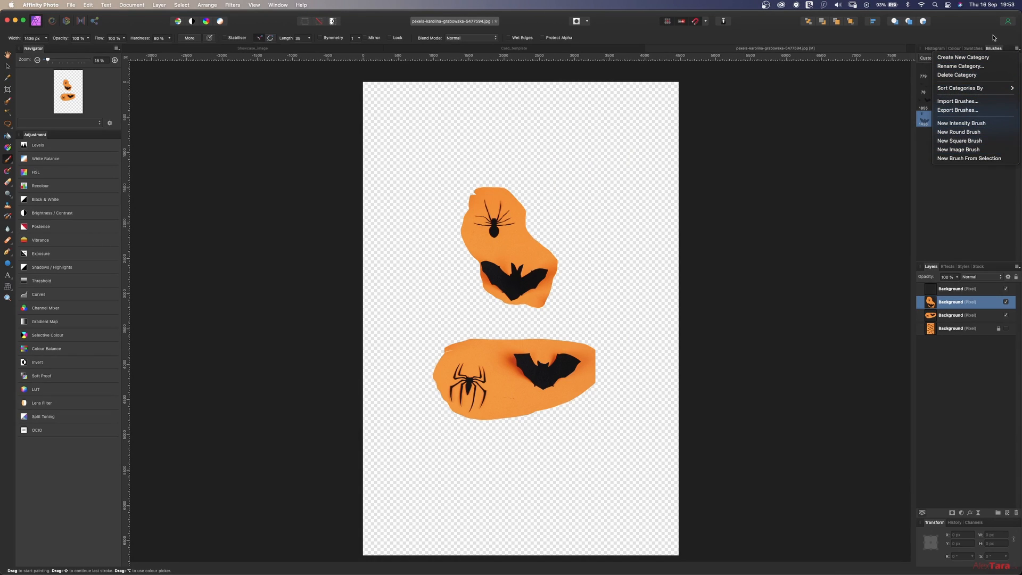
pyautogui.press('Escape')
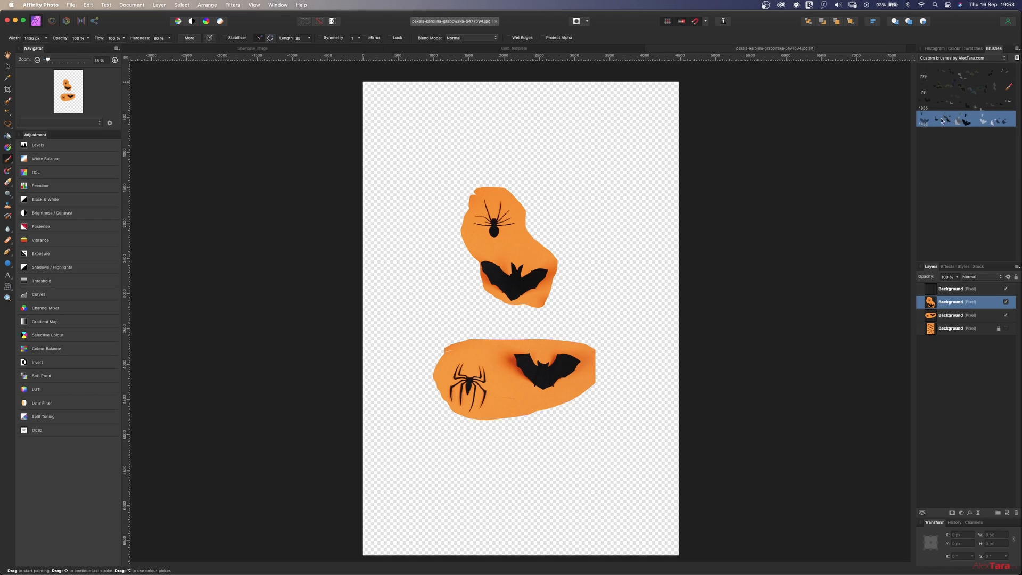
pyautogui.click(253, 5)
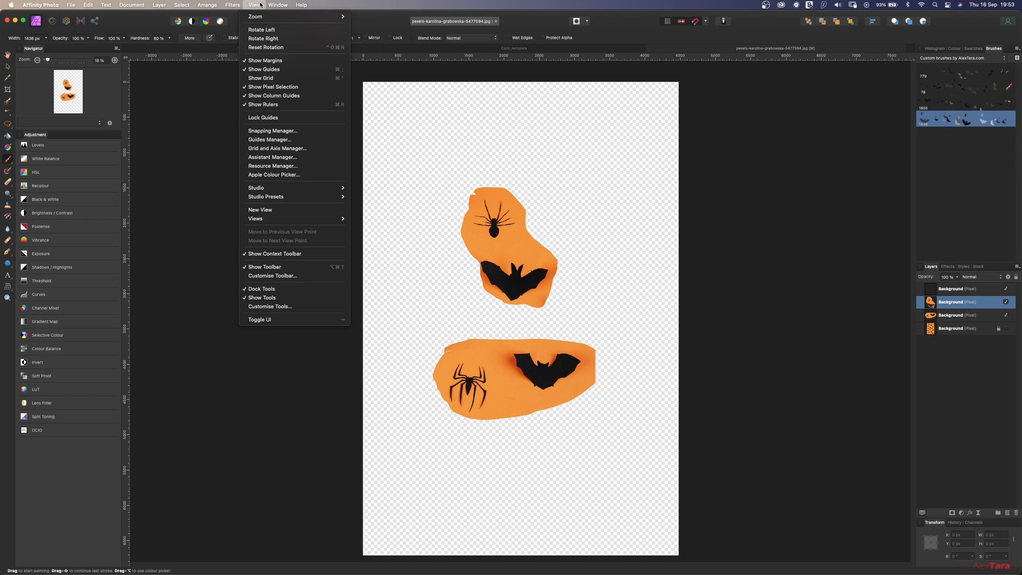
pyautogui.moveTo(299, 188)
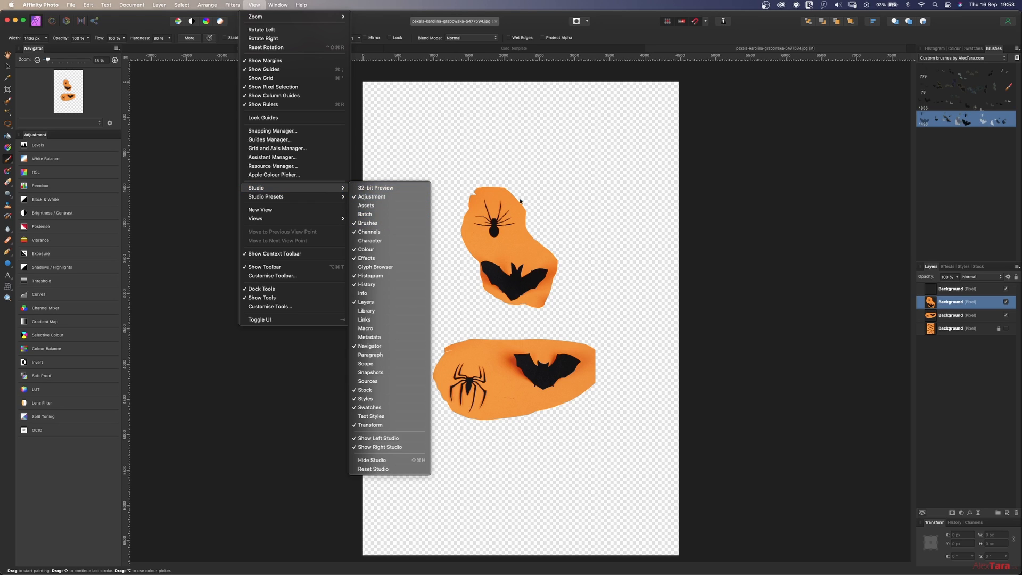
pyautogui.click(988, 116)
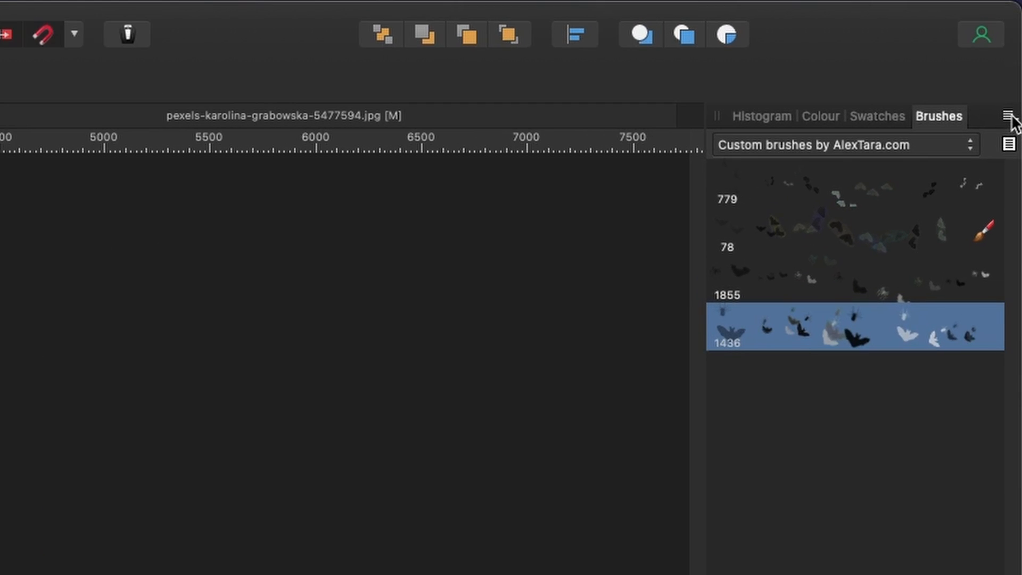
pyautogui.click(1017, 49)
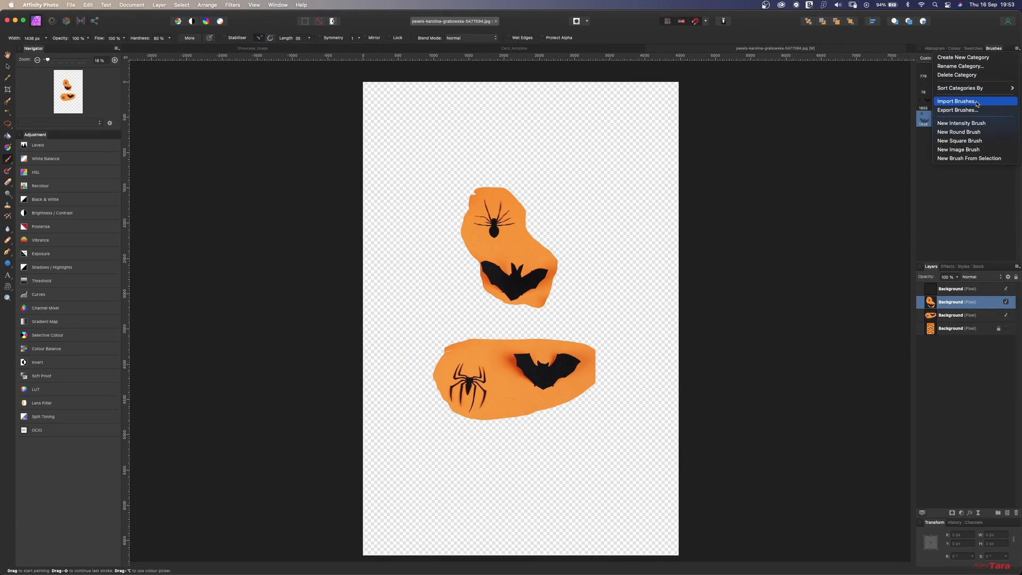
pyautogui.click(874, 291)
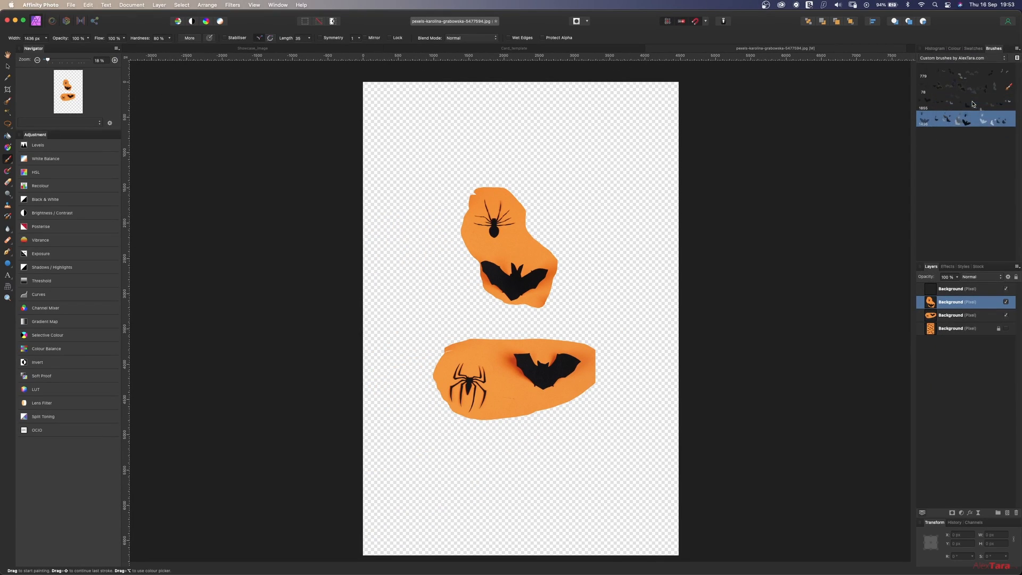
pyautogui.click(387, 226)
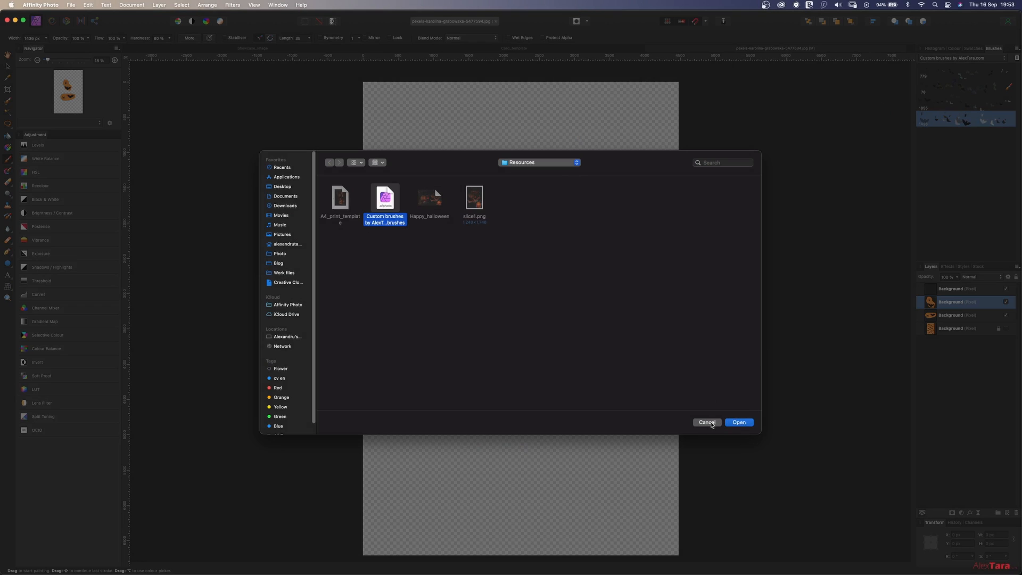
pyautogui.click(707, 422)
pyautogui.click(952, 58)
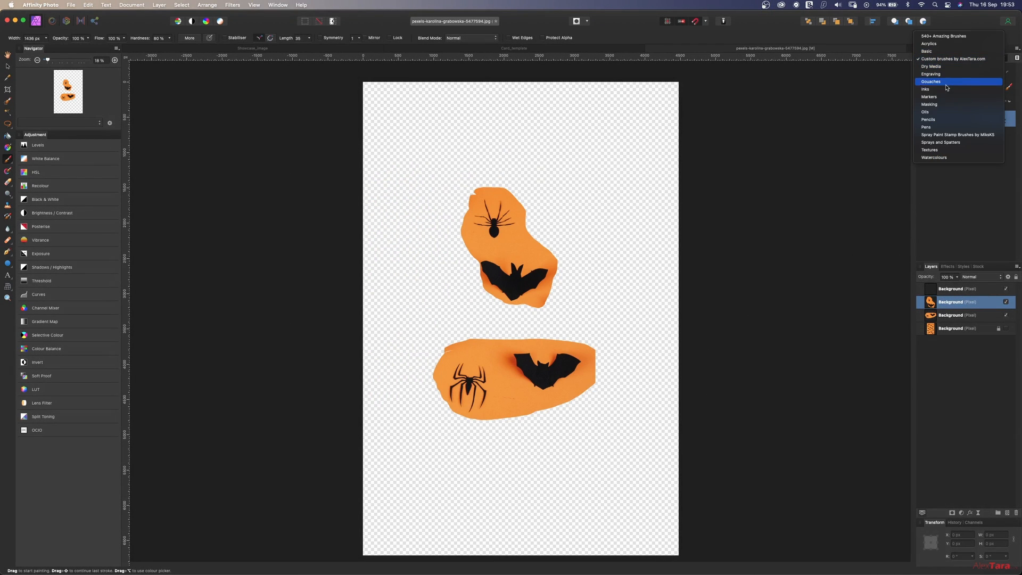
pyautogui.click(952, 211)
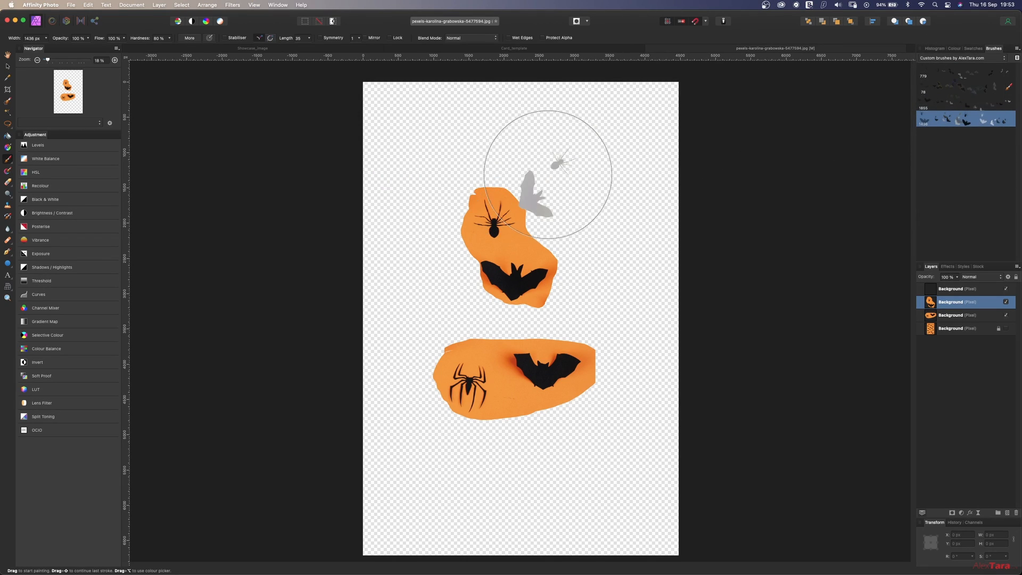